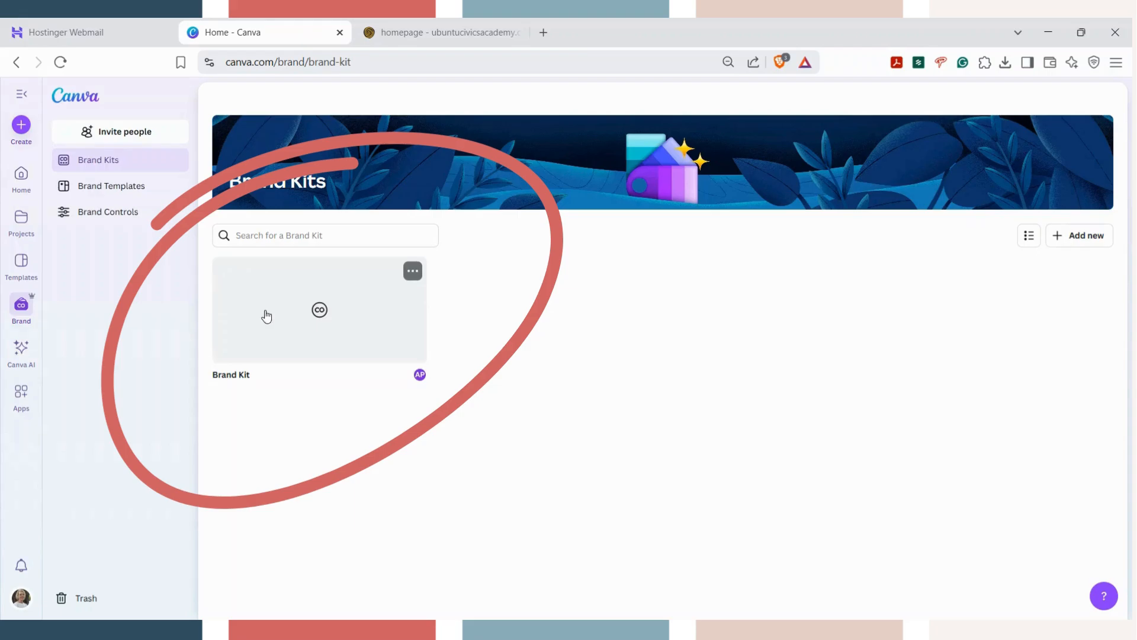
# Open the existing Brand Kit and upload UCA Main Logo Full Colour.png as its first logo
pyautogui.click(280, 318)
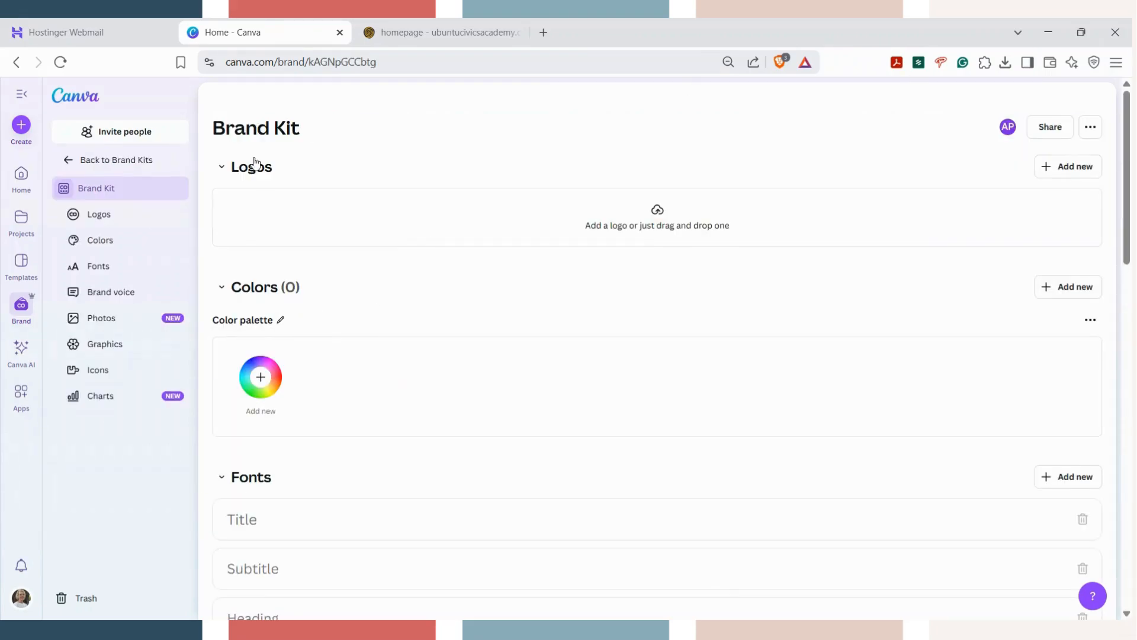
pyautogui.click(651, 231)
pyautogui.doubleClick(435, 344)
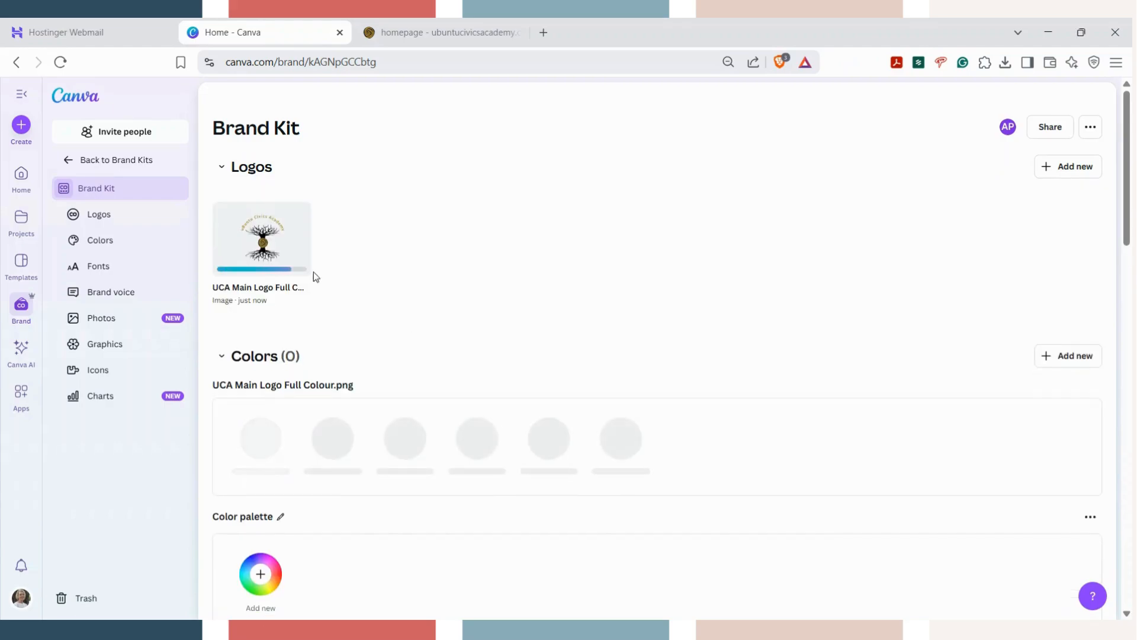
# Upload UCA Logo Black.png, UCA Logo White.png and UCA Logo White with Gold on Brown Round.png to the logos
pyautogui.click(1078, 172)
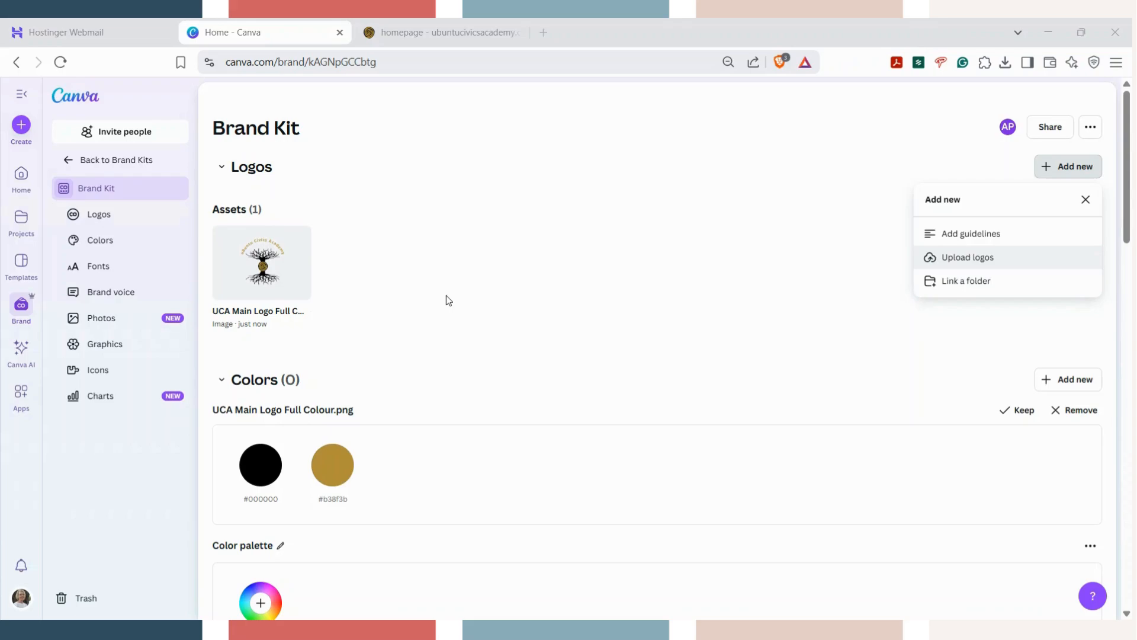
pyautogui.click(452, 353)
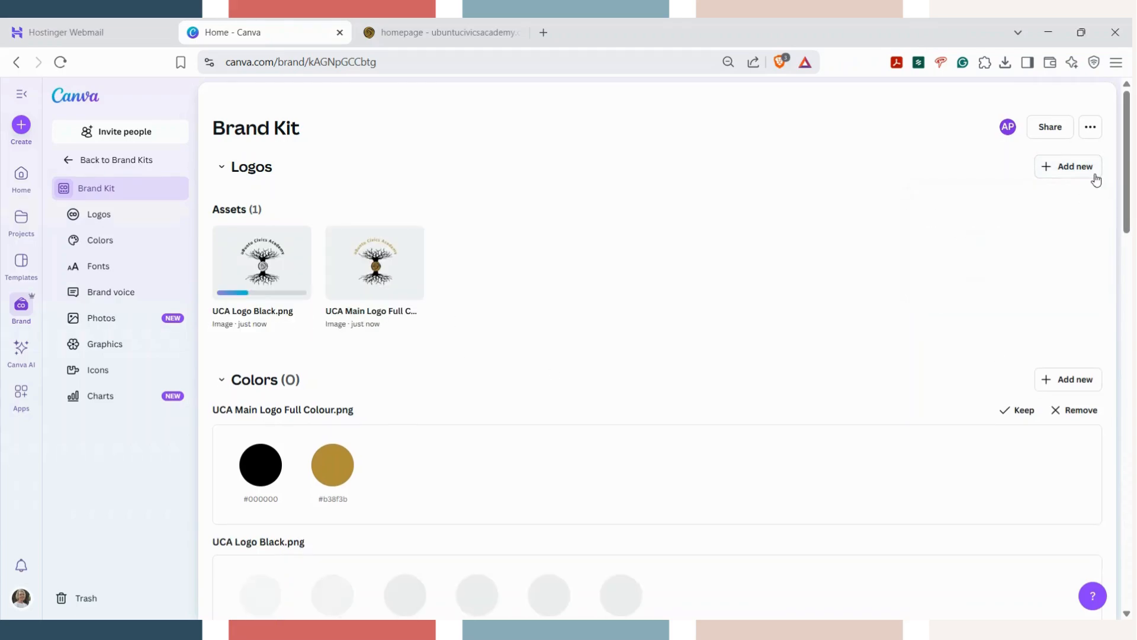
pyautogui.click(1058, 170)
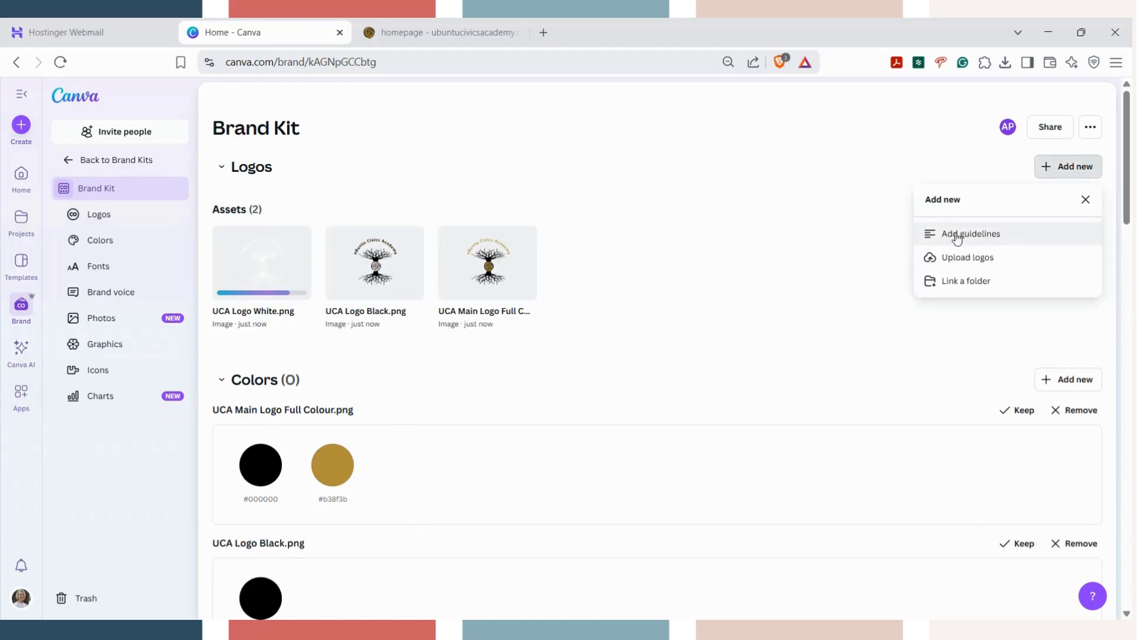
pyautogui.click(961, 257)
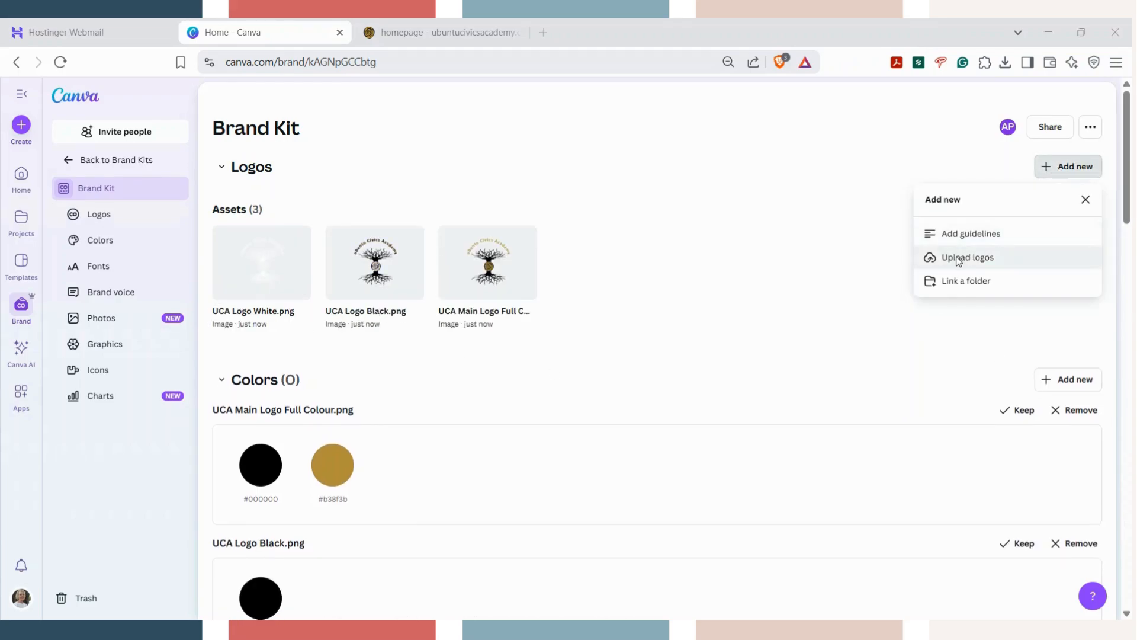
pyautogui.click(436, 348)
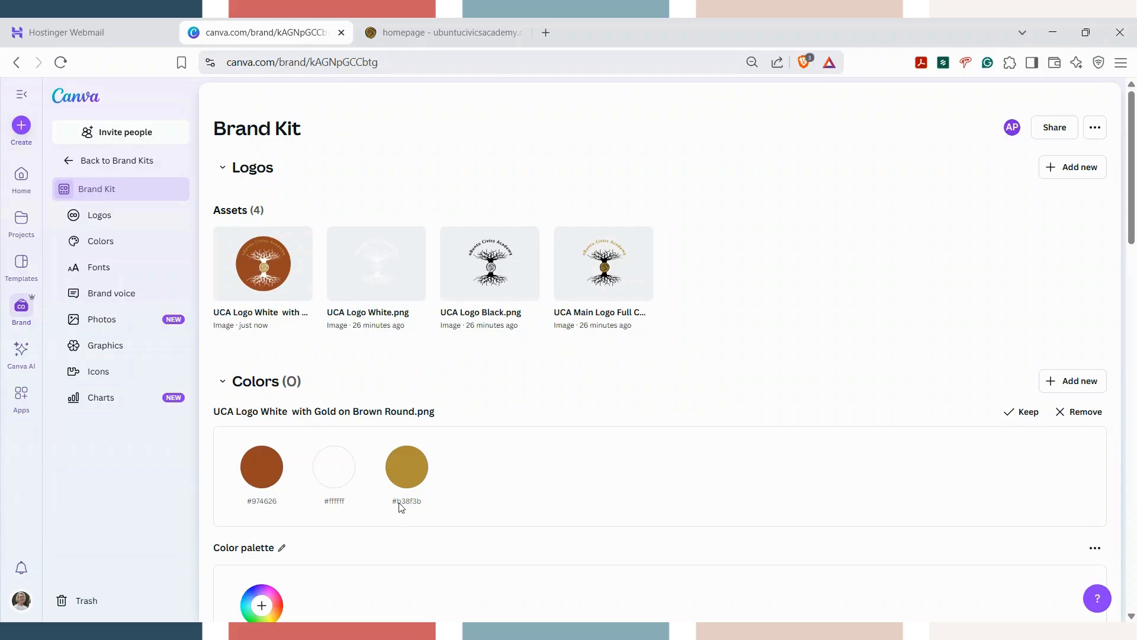
# Remove the suggested colors taken from the round logo and add white #FFFFFF to the color palette
pyautogui.click(1084, 414)
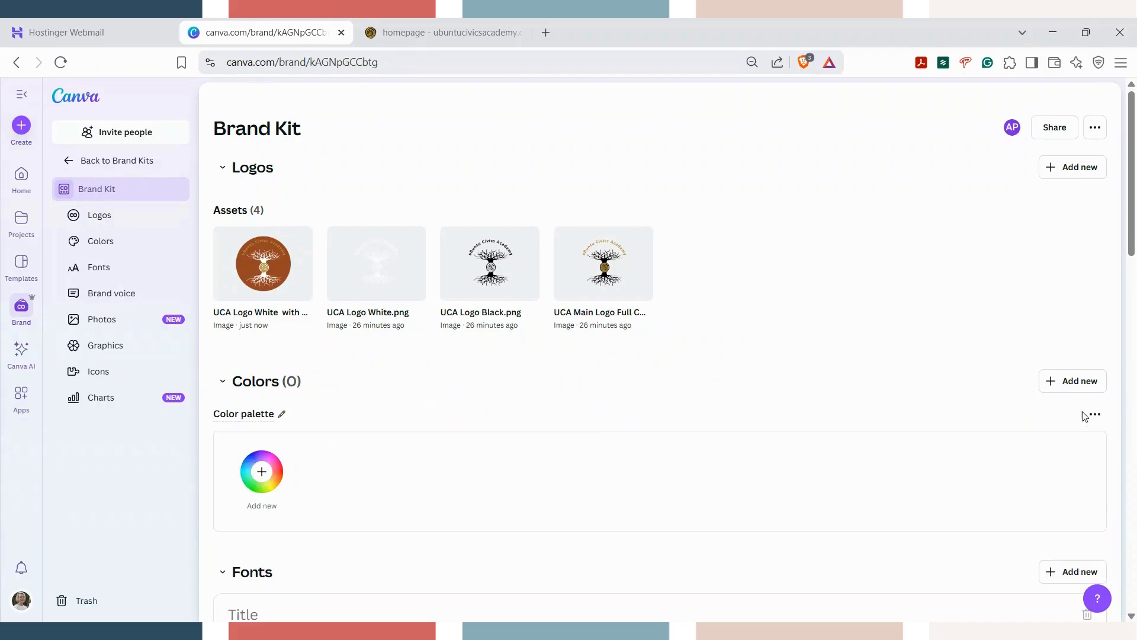
pyautogui.click(262, 472)
pyautogui.moveTo(367, 389); pyautogui.dragTo(307, 394)
pyautogui.write('FFFFFF')
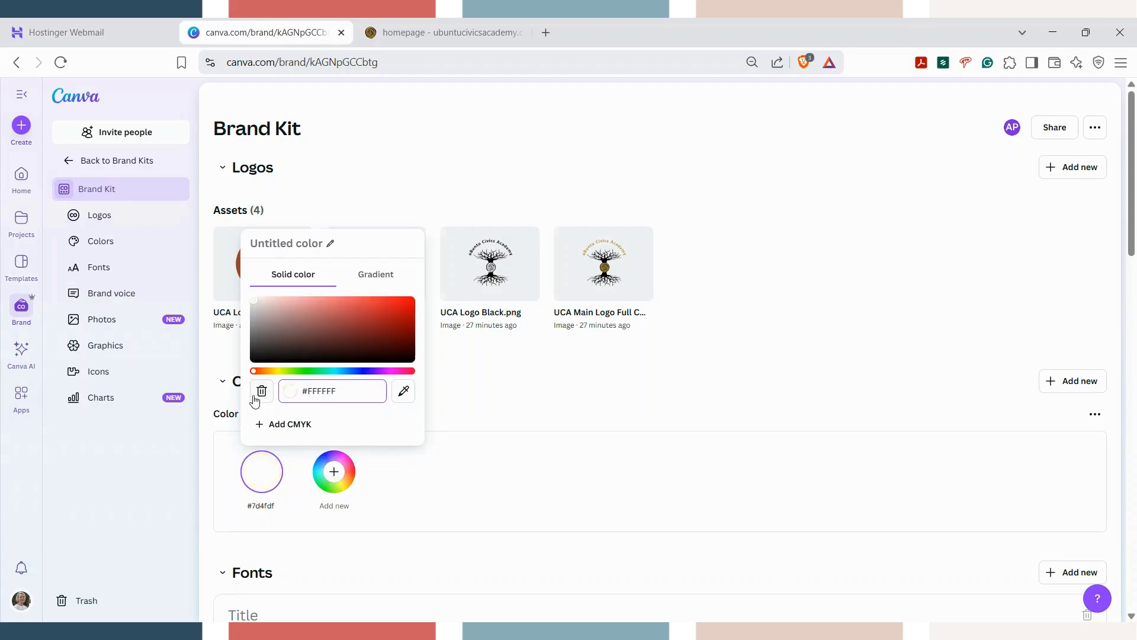
pyautogui.press('Return')
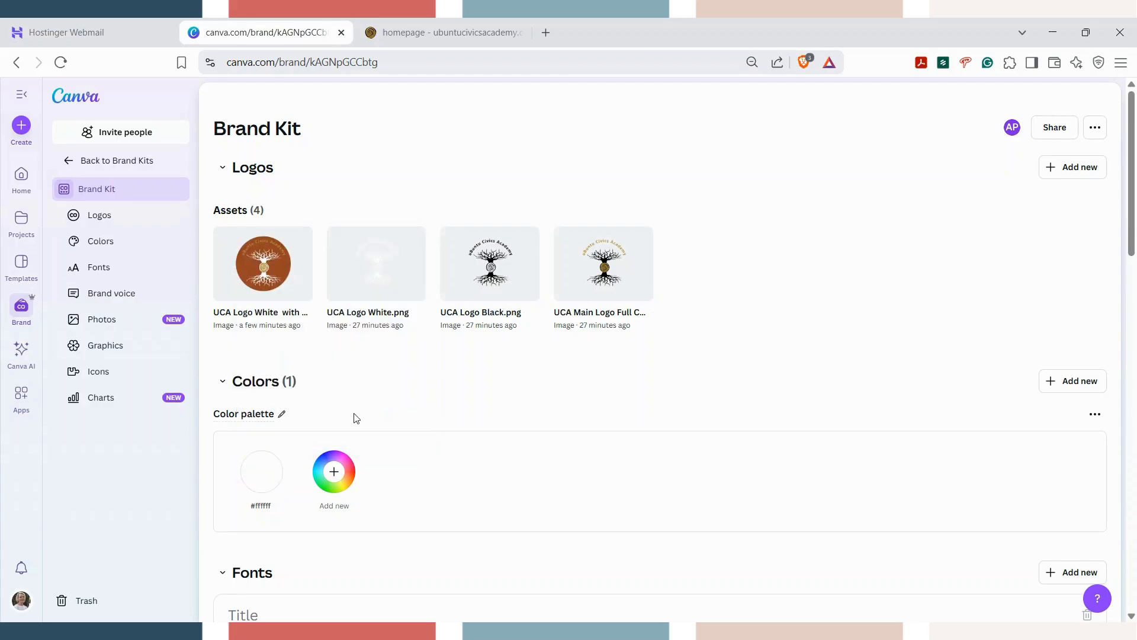
# Add black #000000 and gold #B4903C to the brand color palette
pyautogui.click(335, 471)
pyautogui.moveTo(413, 399); pyautogui.dragTo(375, 392)
pyautogui.hotkey('ctrl', 'c')
pyautogui.write('#000000')
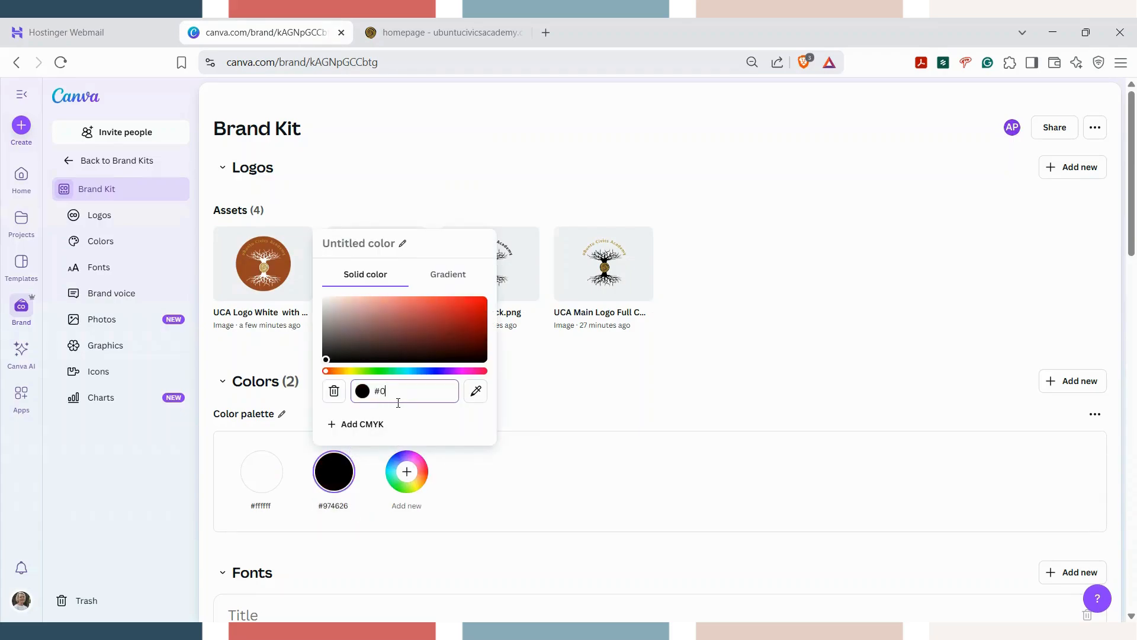
pyautogui.click(505, 483)
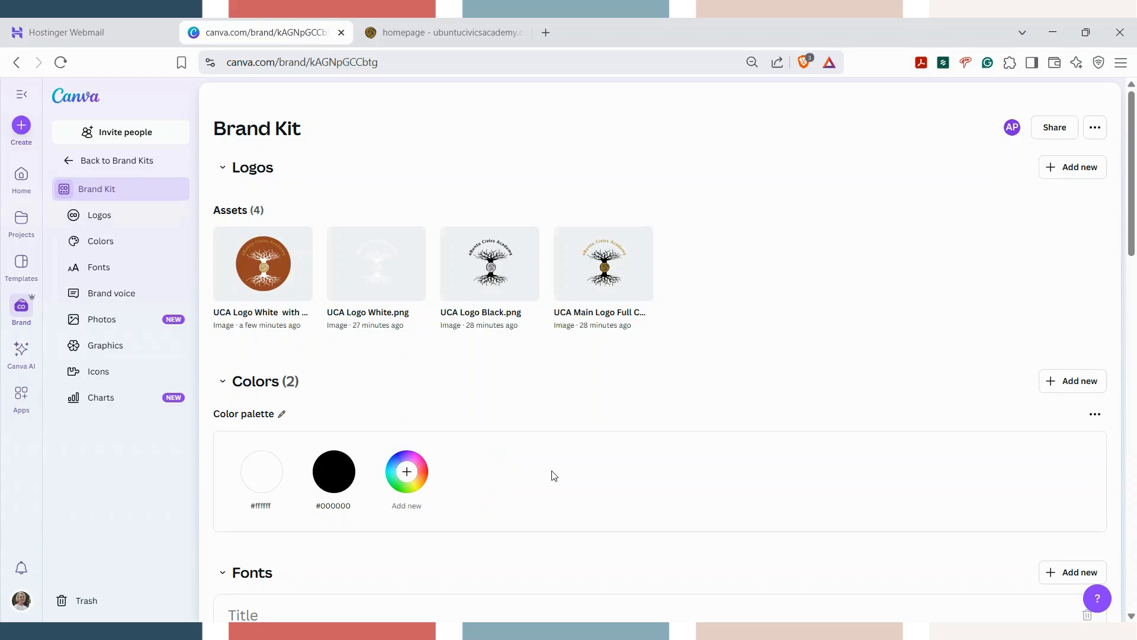
pyautogui.click(407, 472)
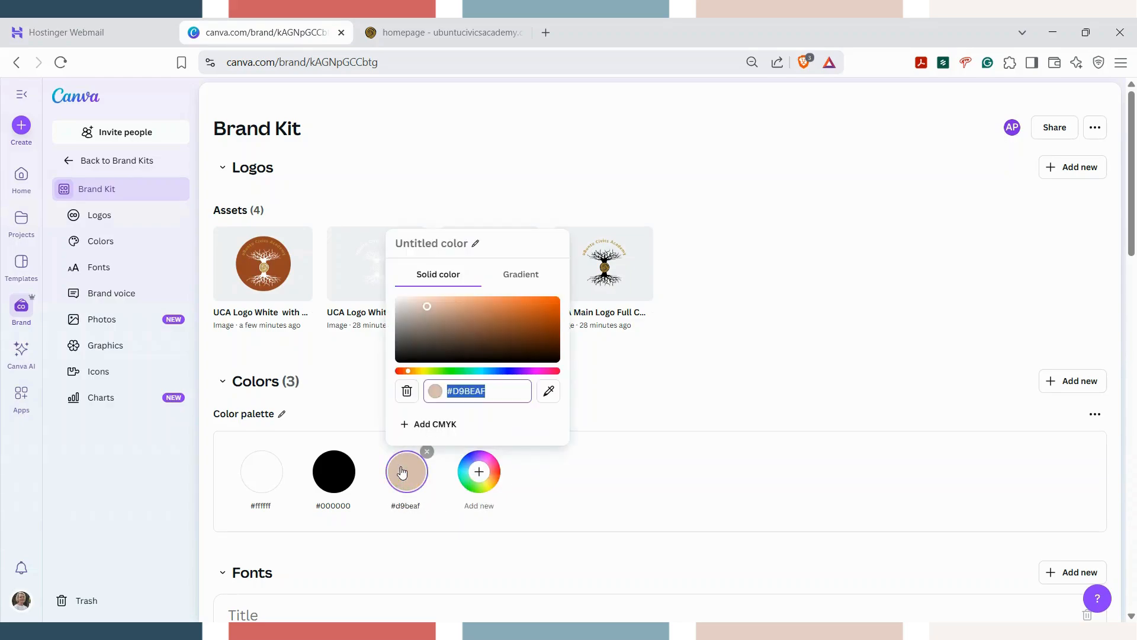
pyautogui.write('#B4903C')
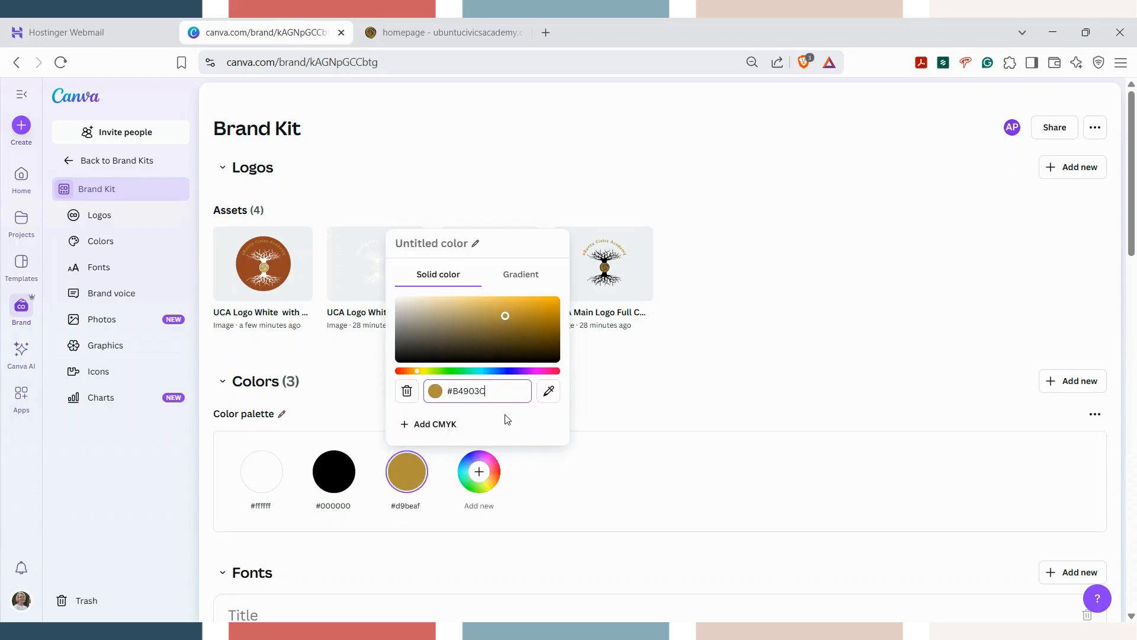
pyautogui.click(605, 481)
# Add brown #974626 and red #A20000 to the brand color palette
pyautogui.click(479, 471)
pyautogui.hotkey('ctrl', 'v')
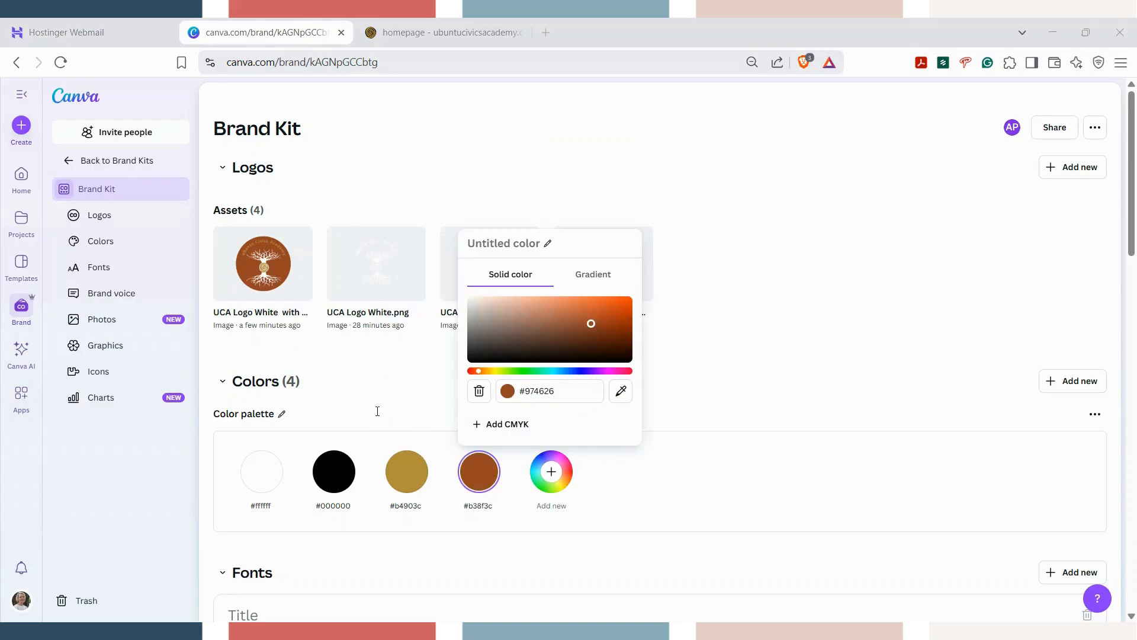
pyautogui.click(548, 472)
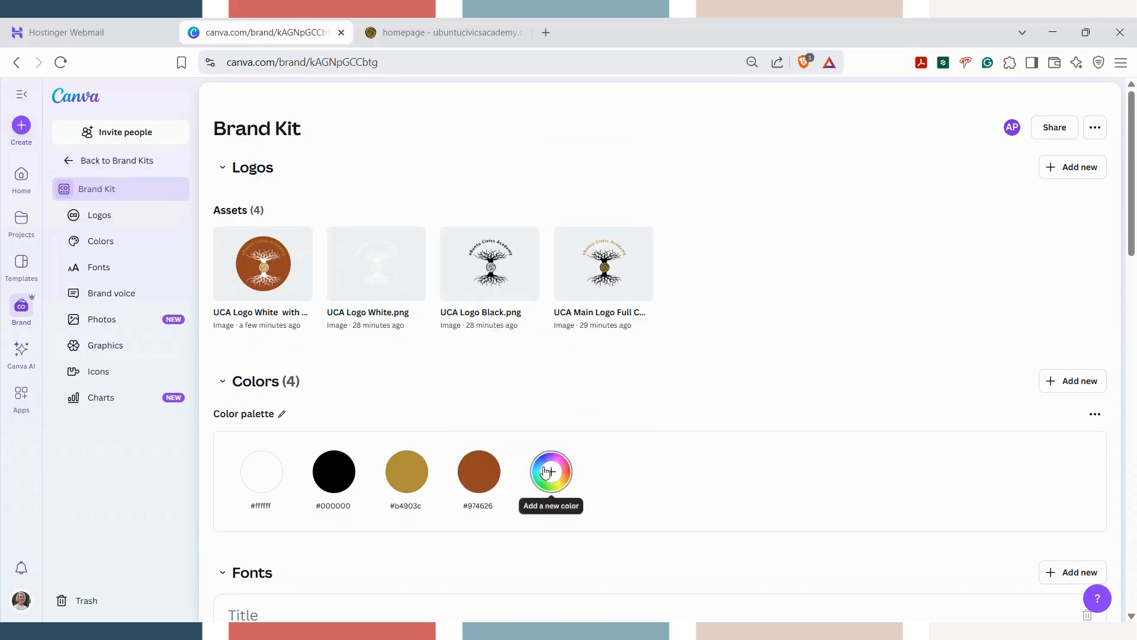
pyautogui.click(545, 472)
pyautogui.hotkey('ctrl', 'v')
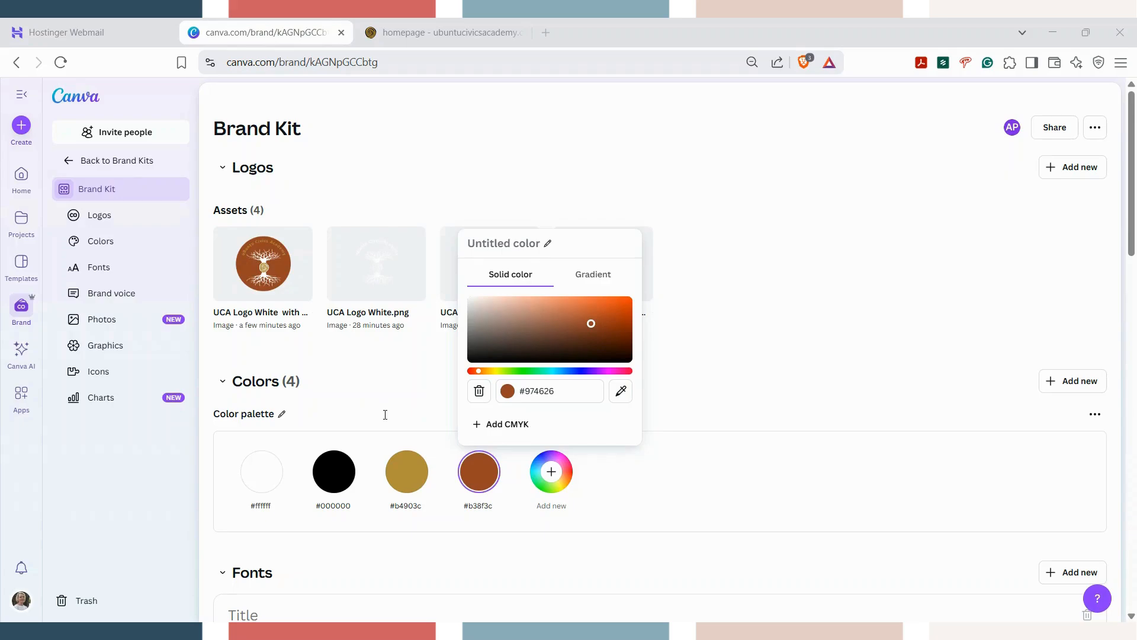
pyautogui.click(550, 472)
pyautogui.click(545, 473)
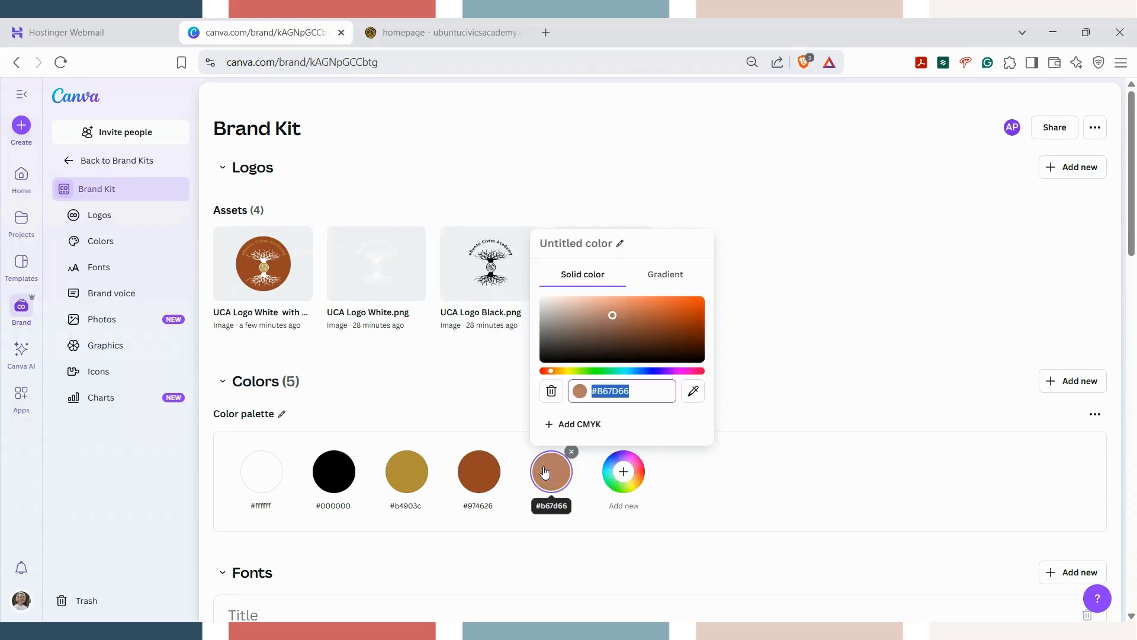
pyautogui.write('#A20000')
pyautogui.click(623, 473)
# Add blue #346191 and beige #D5CEC1 to the brand color palette
pyautogui.click(623, 472)
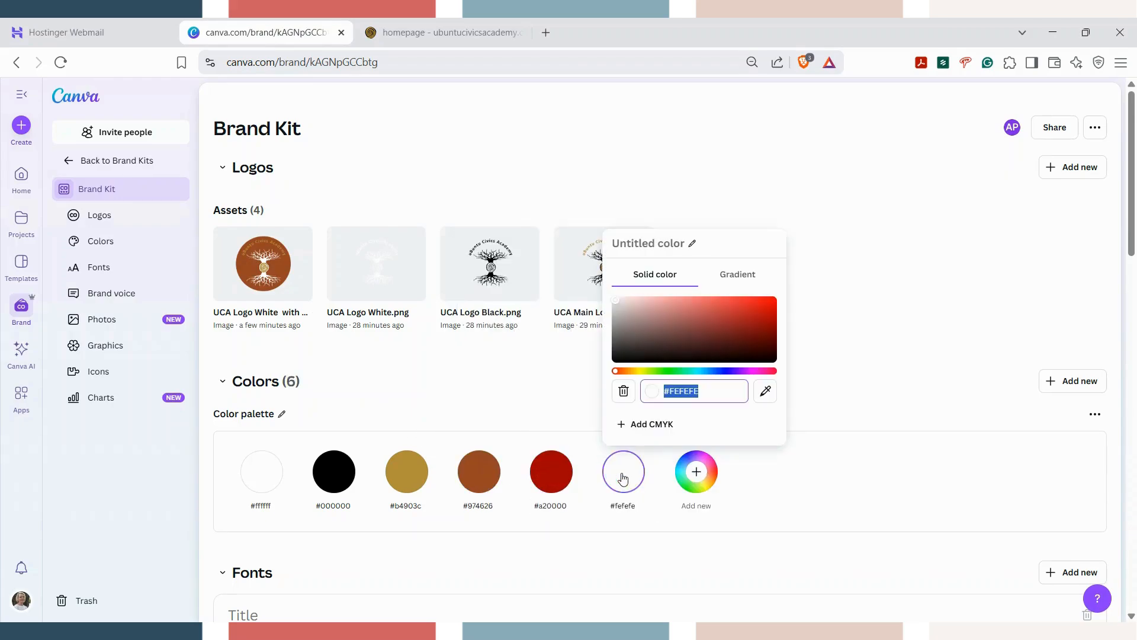
pyautogui.hotkey('ctrl', 'v')
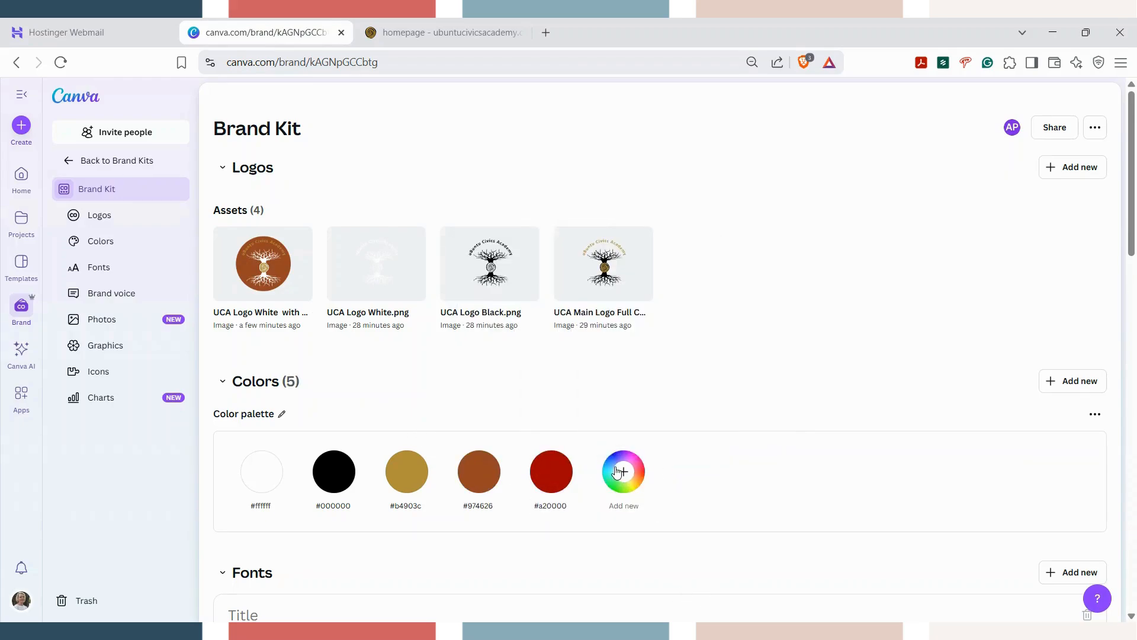
pyautogui.click(616, 472)
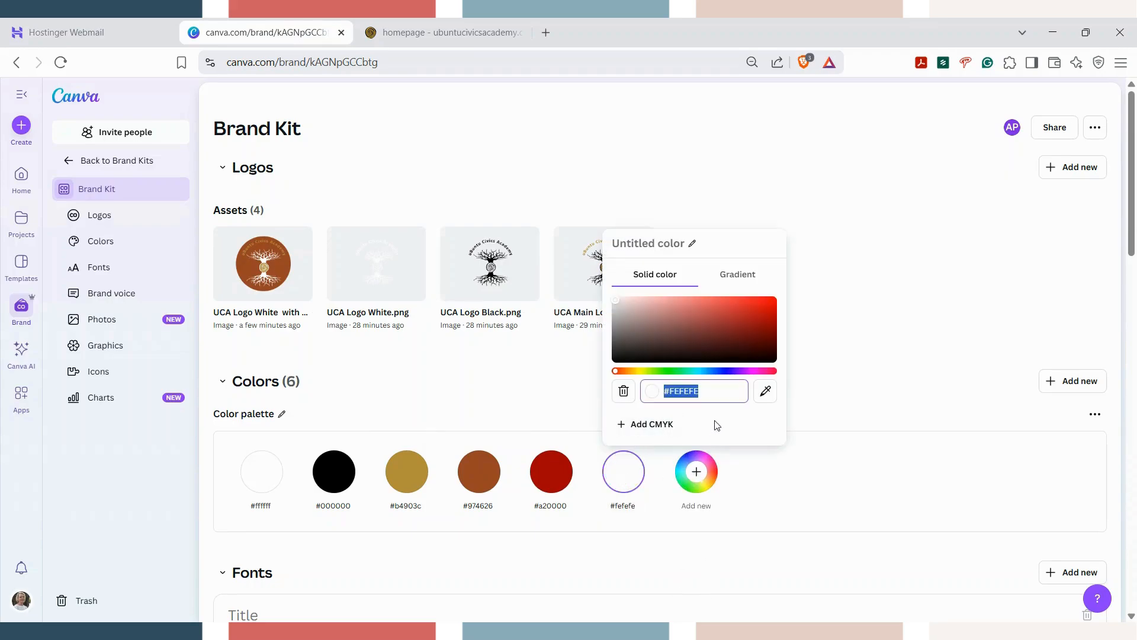
pyautogui.write('#346191')
pyautogui.click(694, 469)
pyautogui.click(694, 469)
pyautogui.write('#D5CEC1')
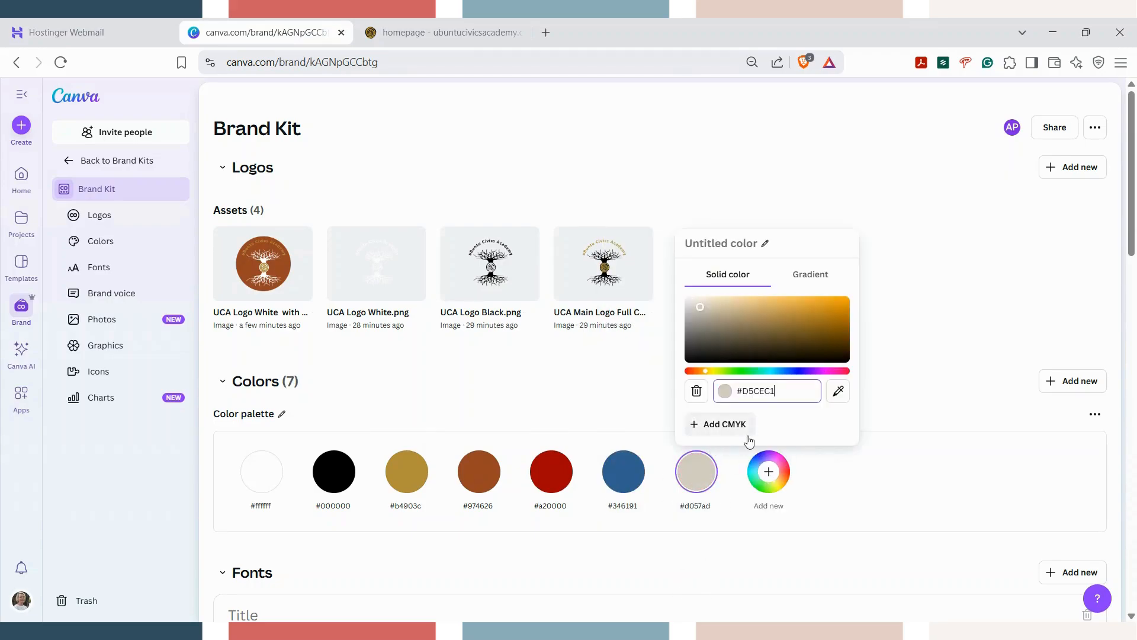
pyautogui.click(767, 539)
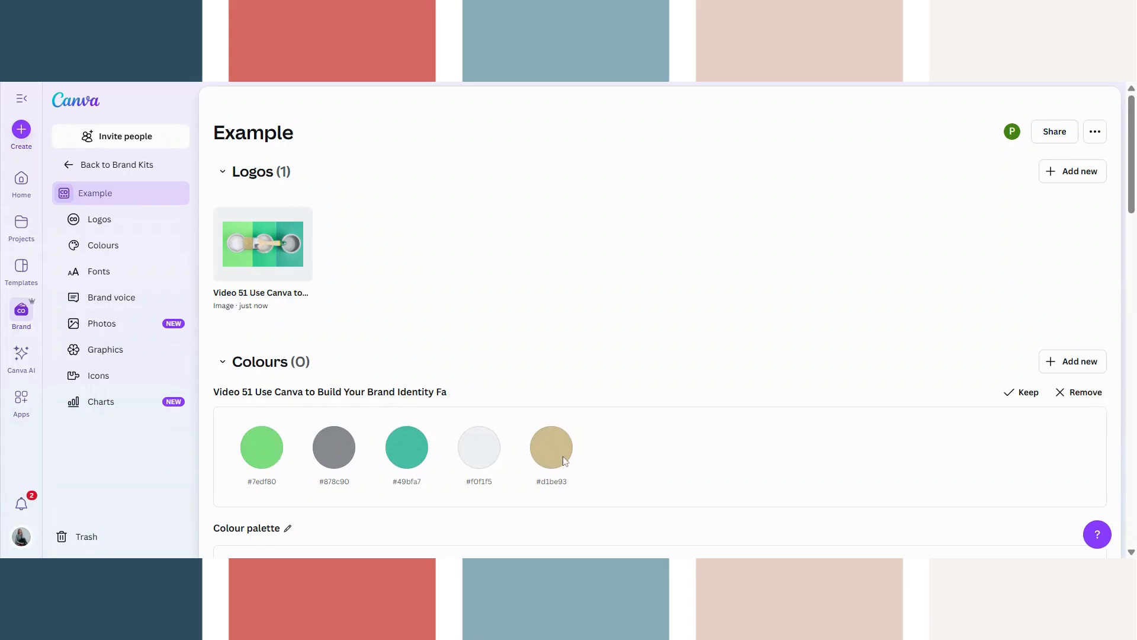
# In the Example kit, keep the colours extracted from the uploaded image and delete that image from the logos
pyautogui.click(1029, 394)
pyautogui.moveTo(296, 224)
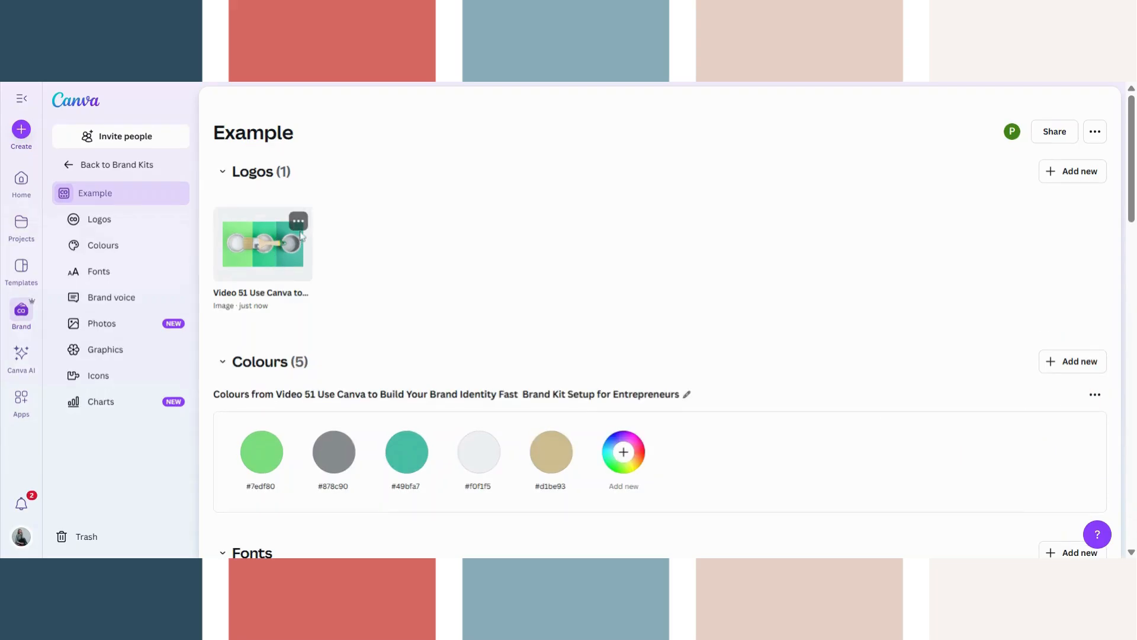
pyautogui.click(297, 222)
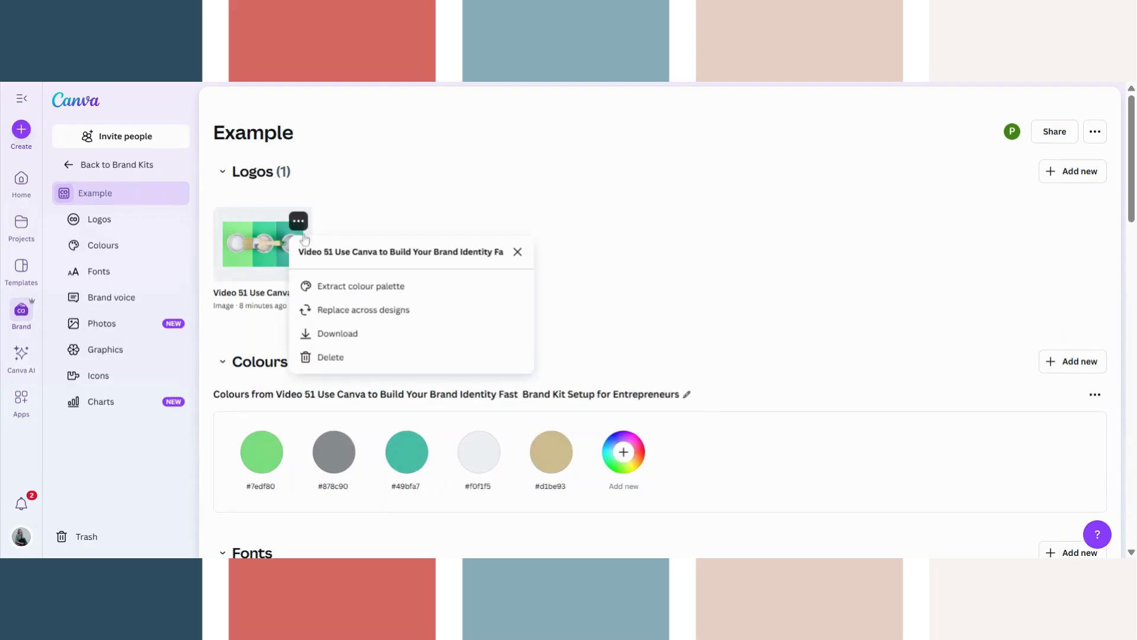
pyautogui.click(324, 357)
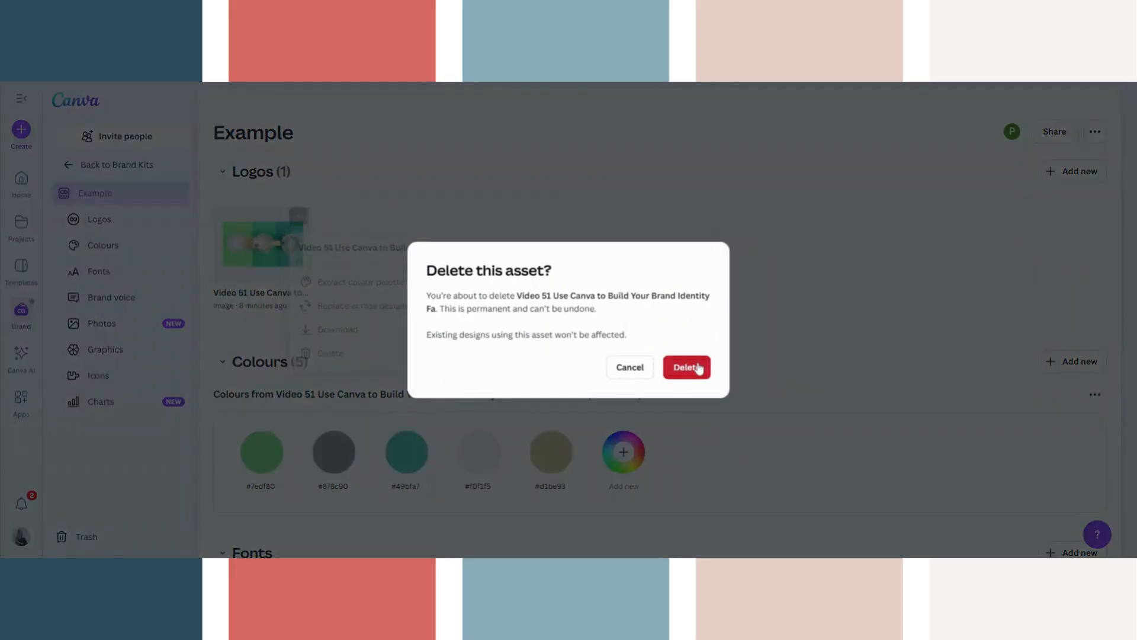
pyautogui.click(681, 365)
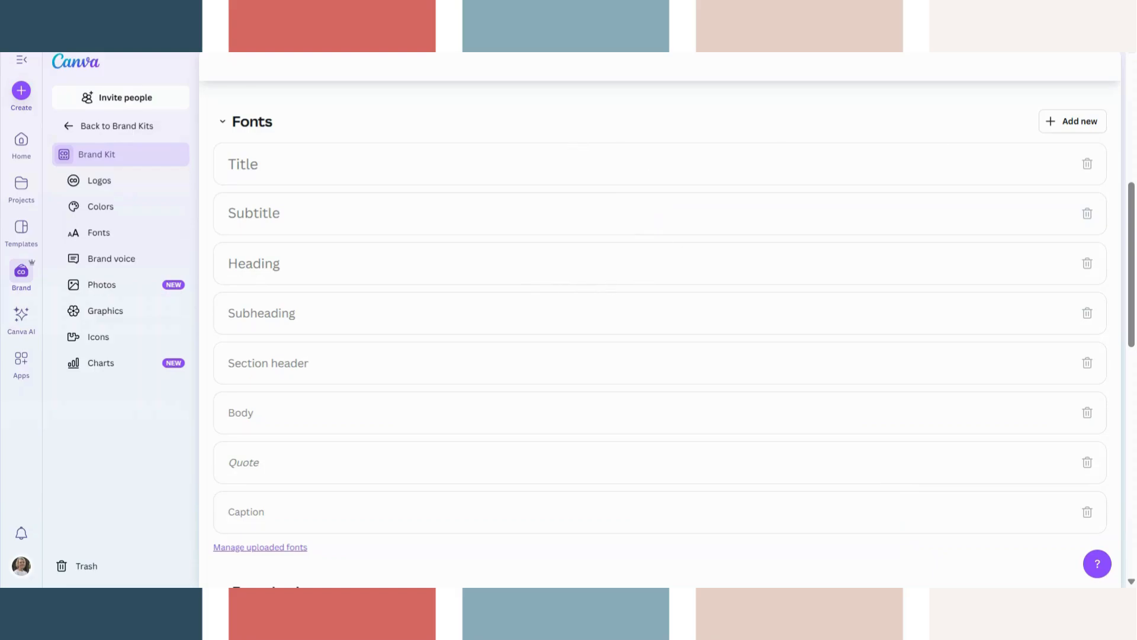
# Upload Inkfree.ttf as a custom font for the Brand Kit, confirming the right to use it
pyautogui.click(1078, 123)
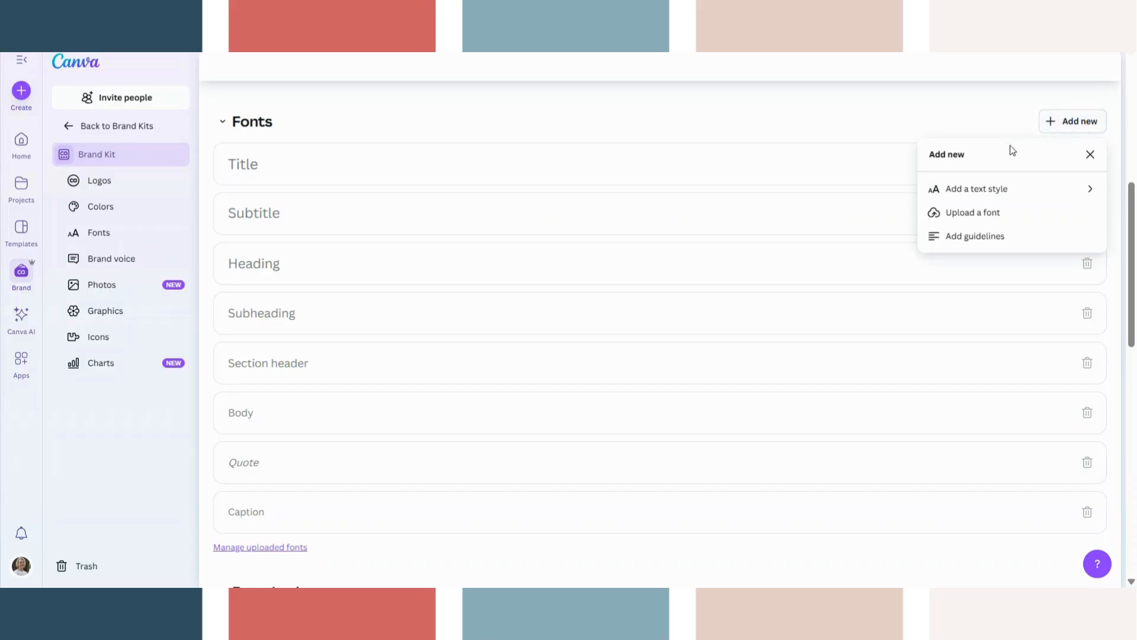
pyautogui.click(976, 220)
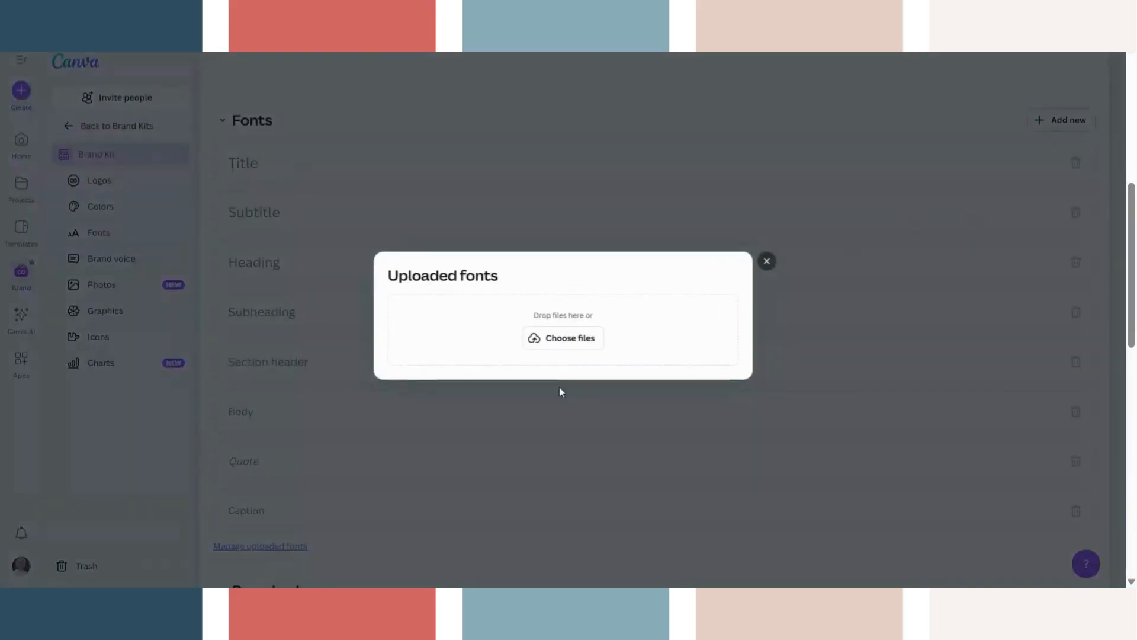
pyautogui.click(559, 342)
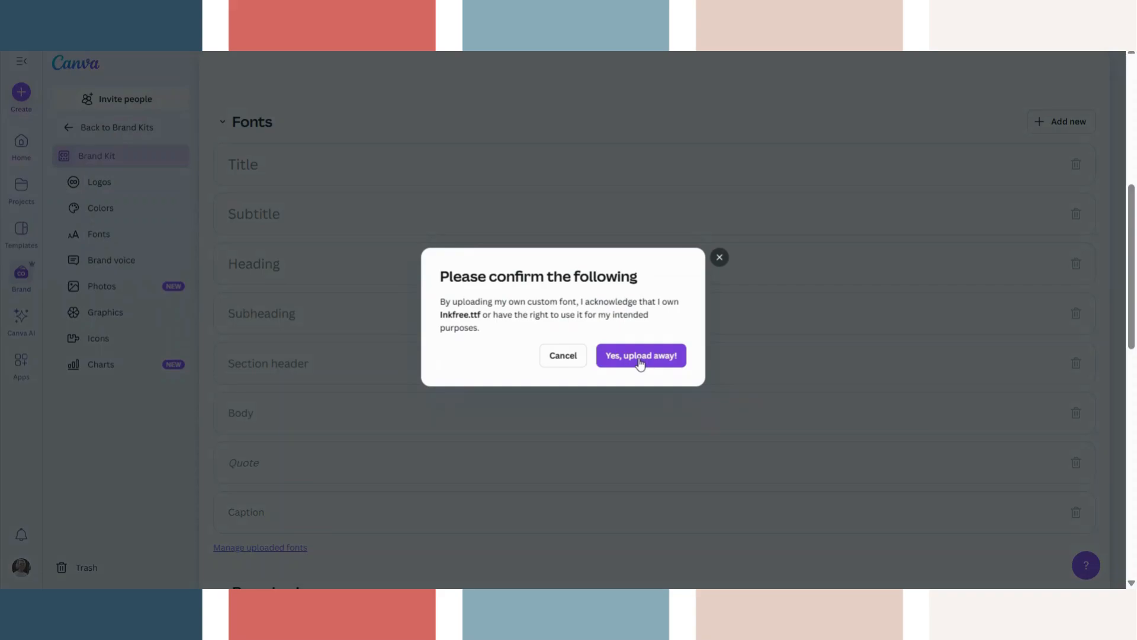
pyautogui.click(640, 362)
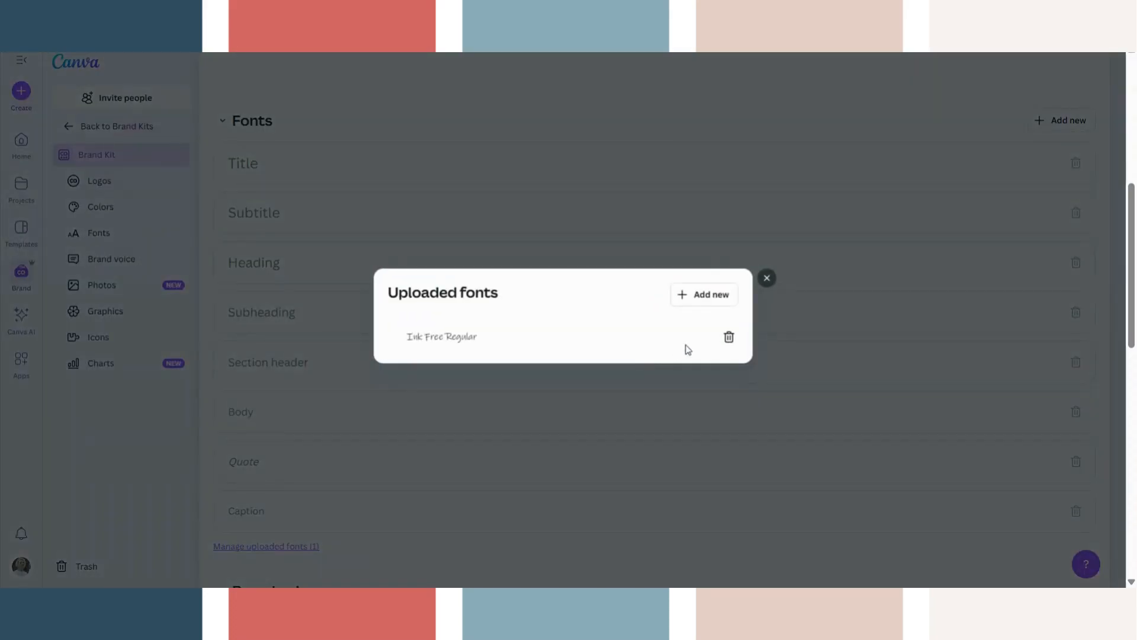
pyautogui.click(767, 279)
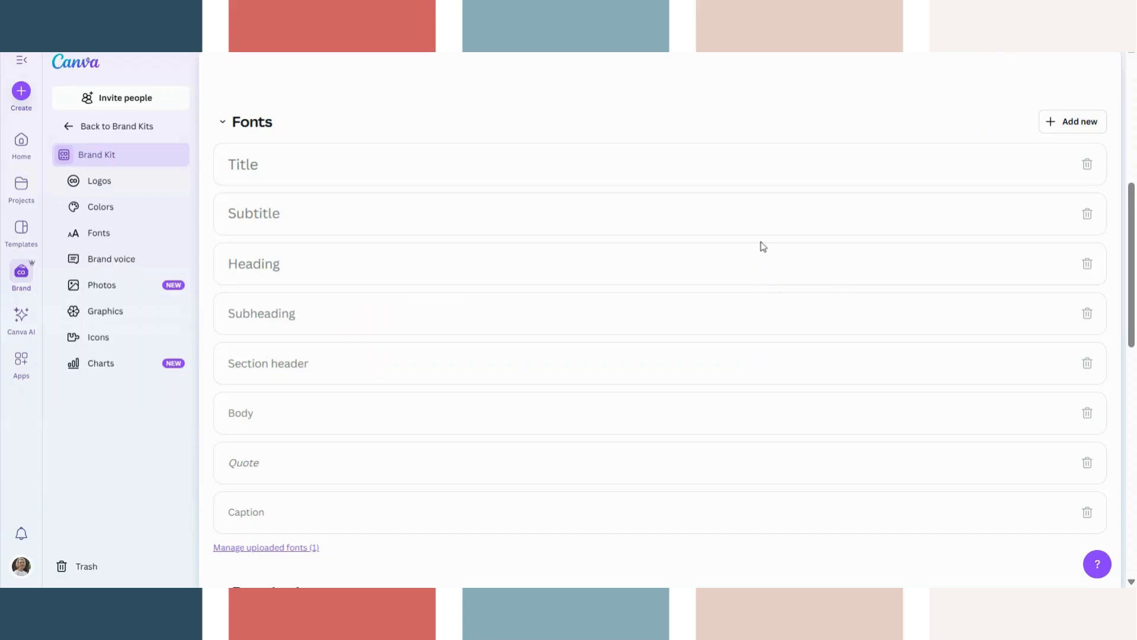
# Set the font of the Title and Subtitle text styles to Calibri (MS)
pyautogui.click(266, 170)
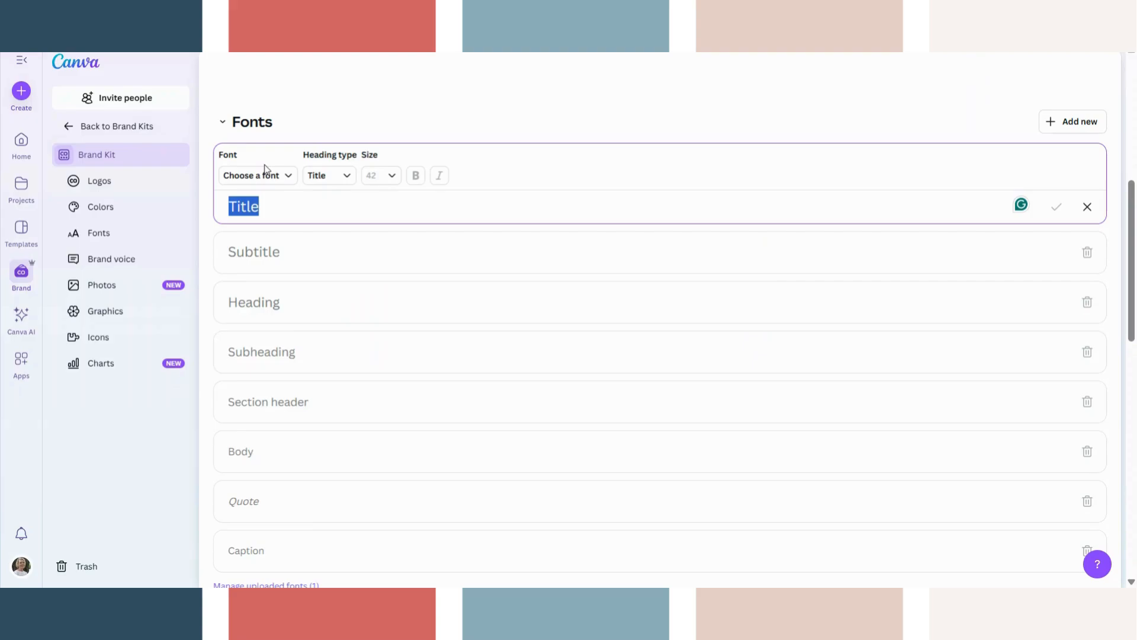
pyautogui.click(288, 176)
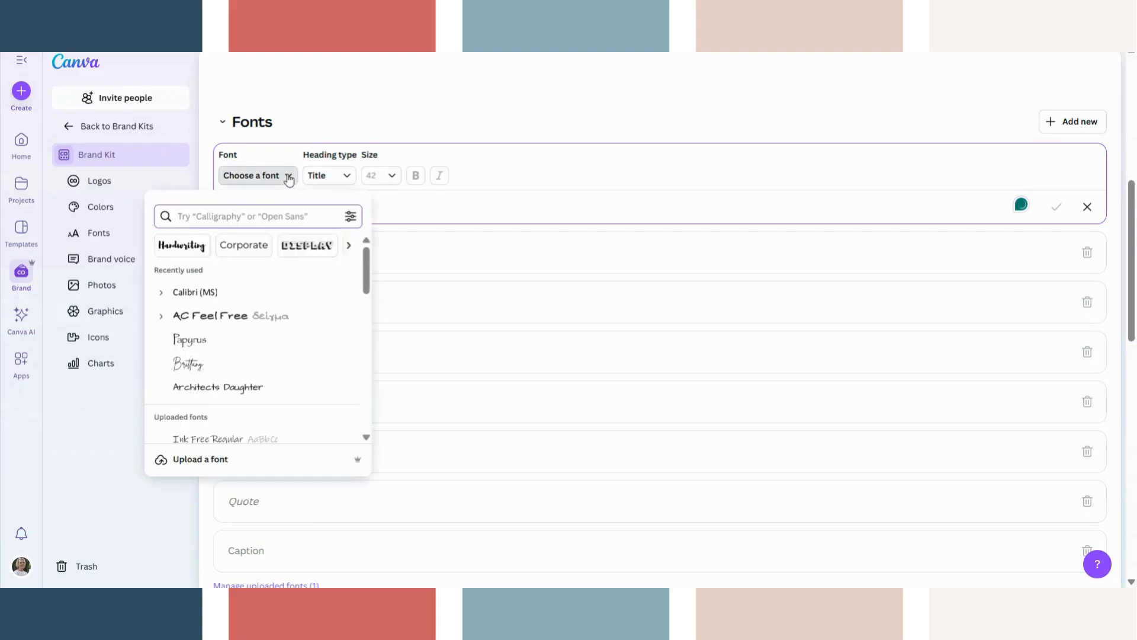
pyautogui.click(190, 293)
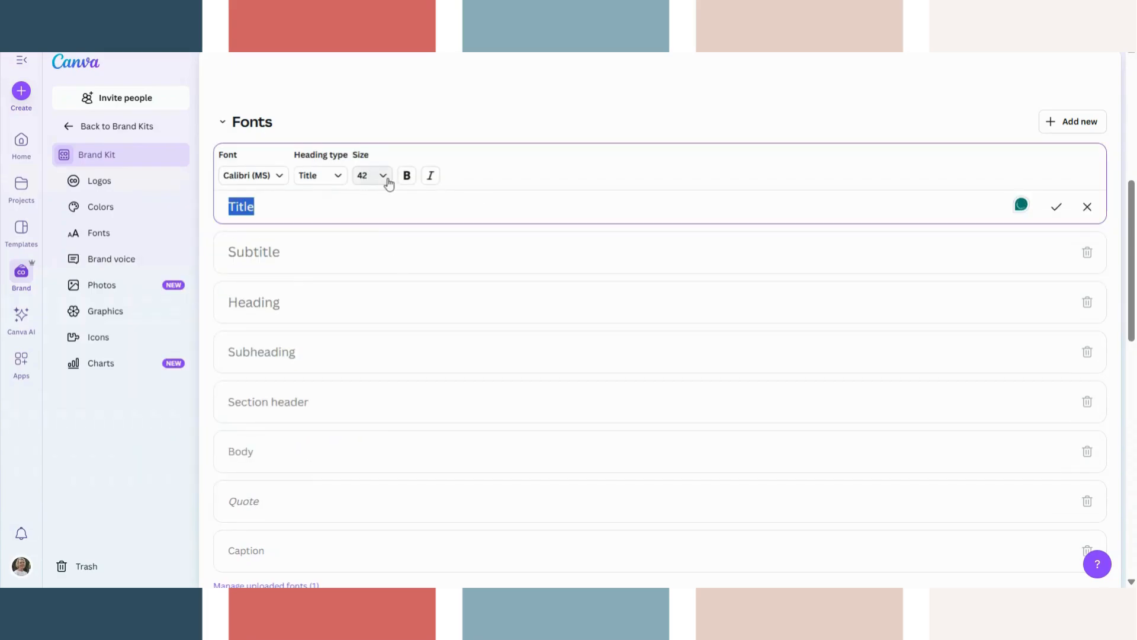
pyautogui.click(362, 258)
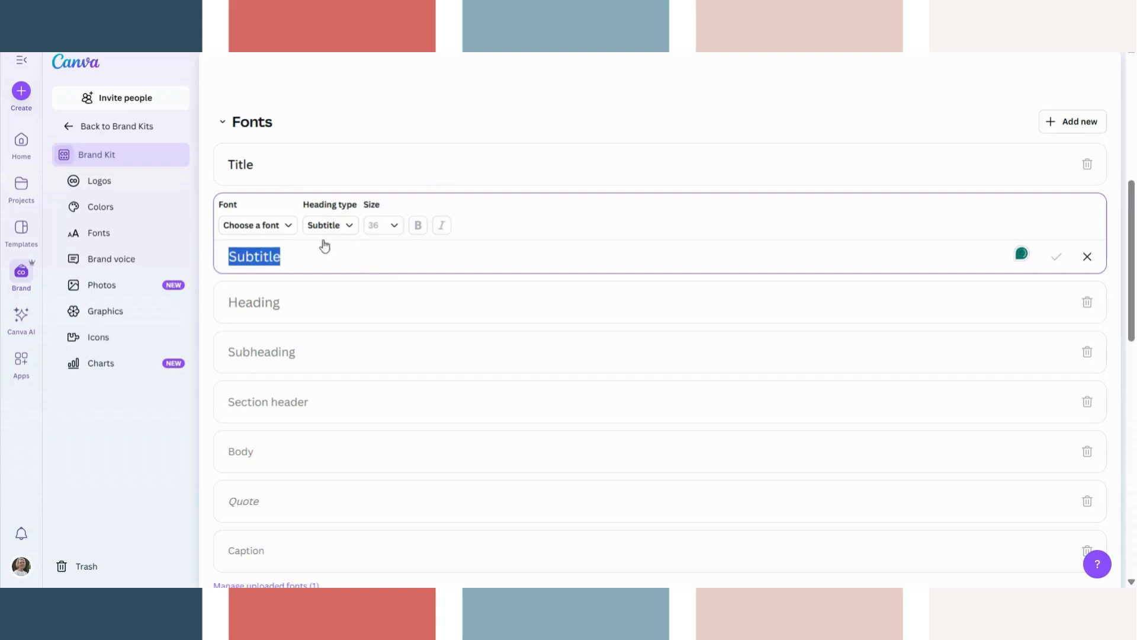
pyautogui.click(286, 225)
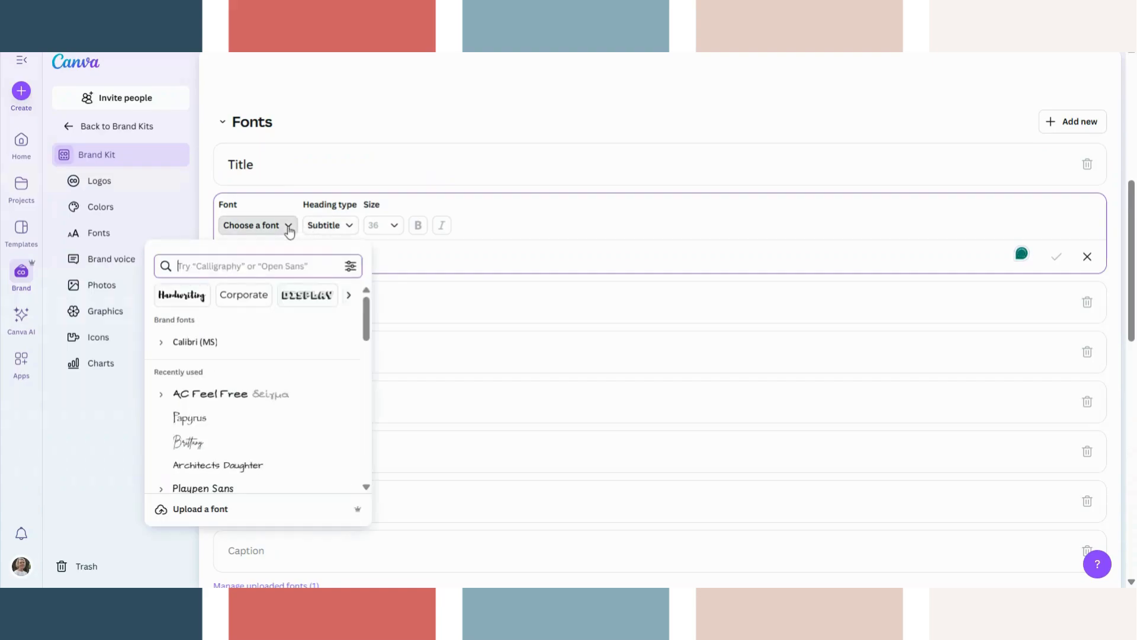
pyautogui.click(185, 347)
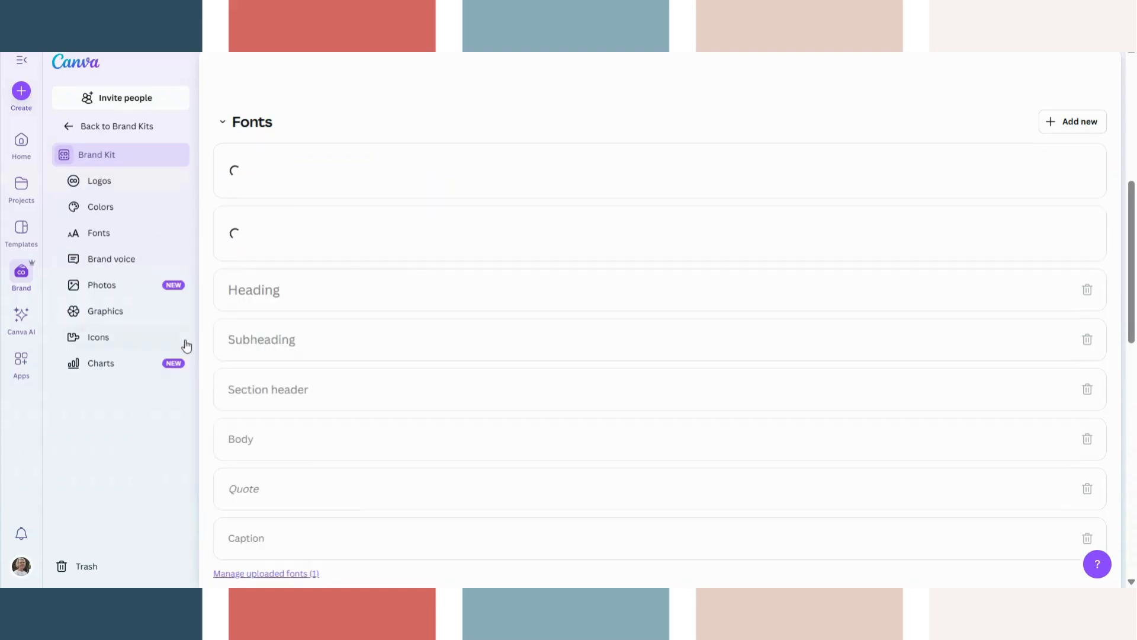
# Assign the uploaded Ink Free Regular font to the Heading text style
pyautogui.click(315, 305)
pyautogui.click(288, 276)
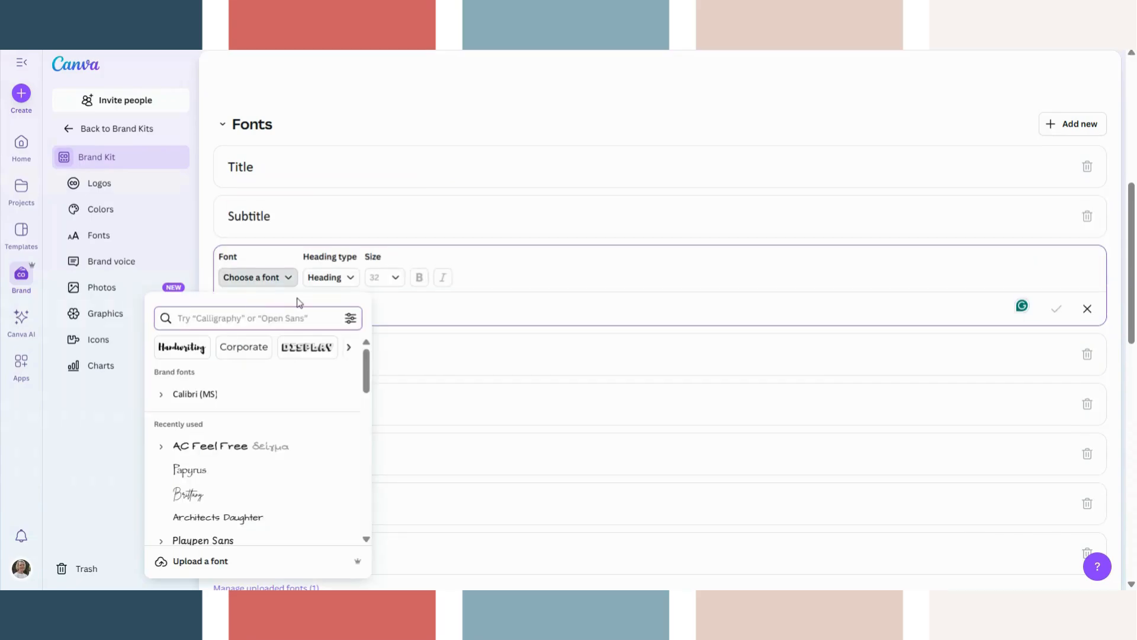
pyautogui.write('ink')
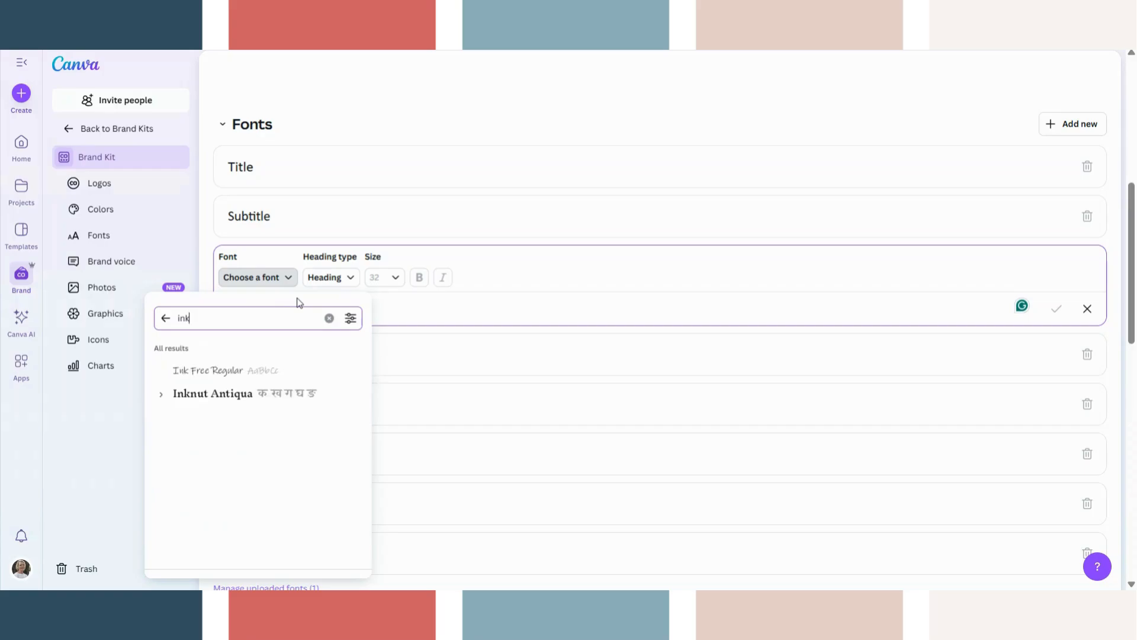
pyautogui.click(209, 370)
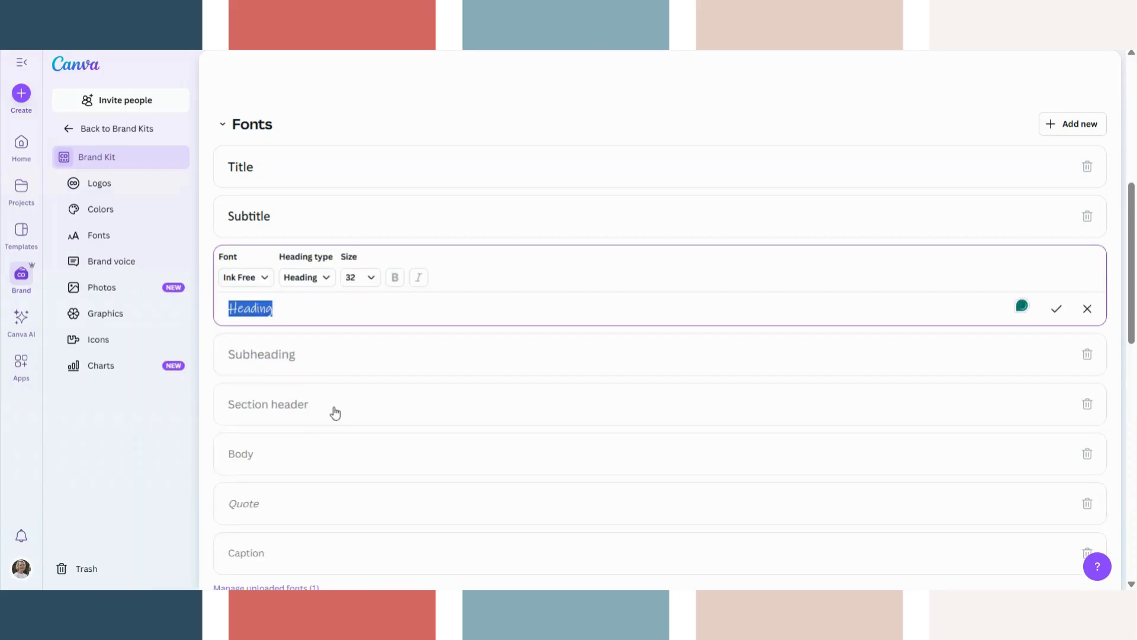
# Search the fonts for calibri and assign Calibri (MS) to the Section header text style
pyautogui.click(335, 413)
pyautogui.click(289, 378)
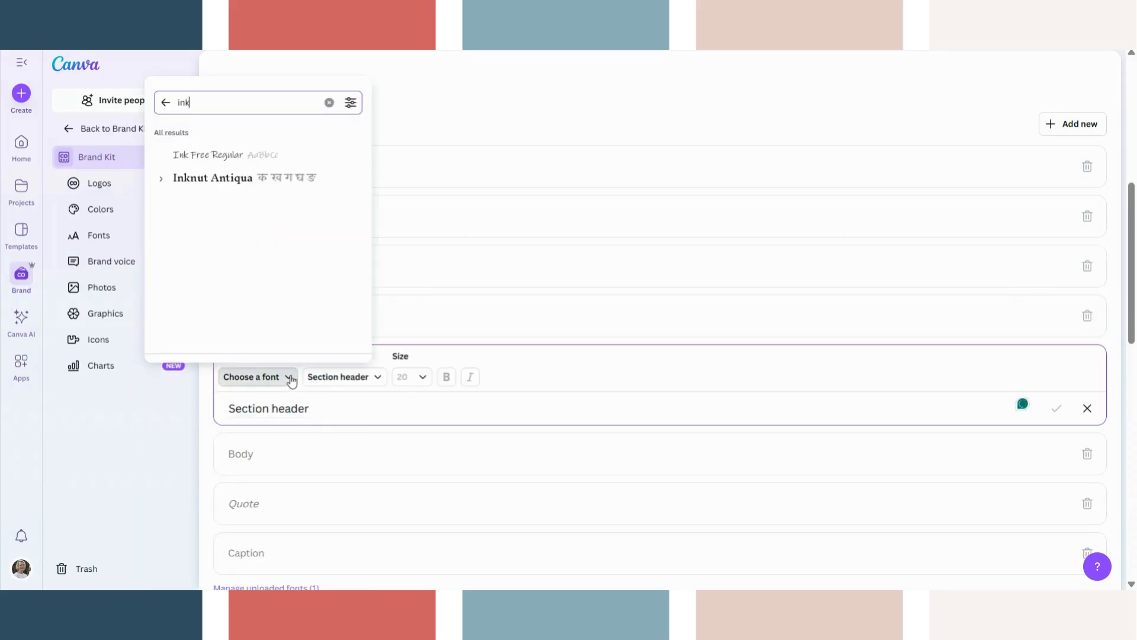
pyautogui.press('BackSpace')
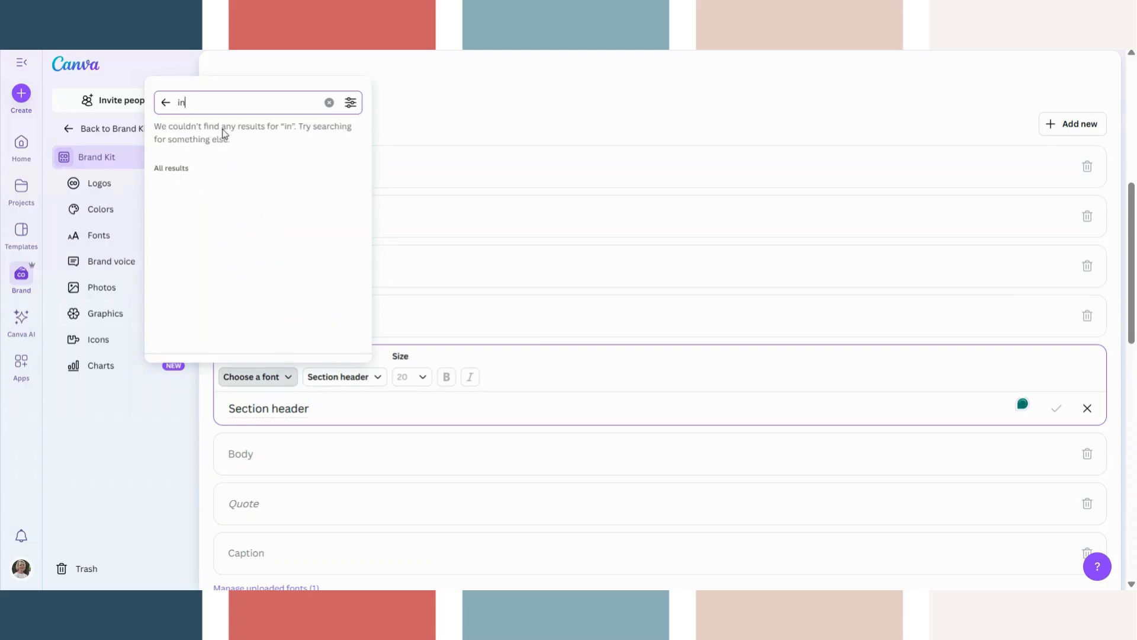
pyautogui.press('BackSpace')
pyautogui.press('BackSpace')
pyautogui.write('cal')
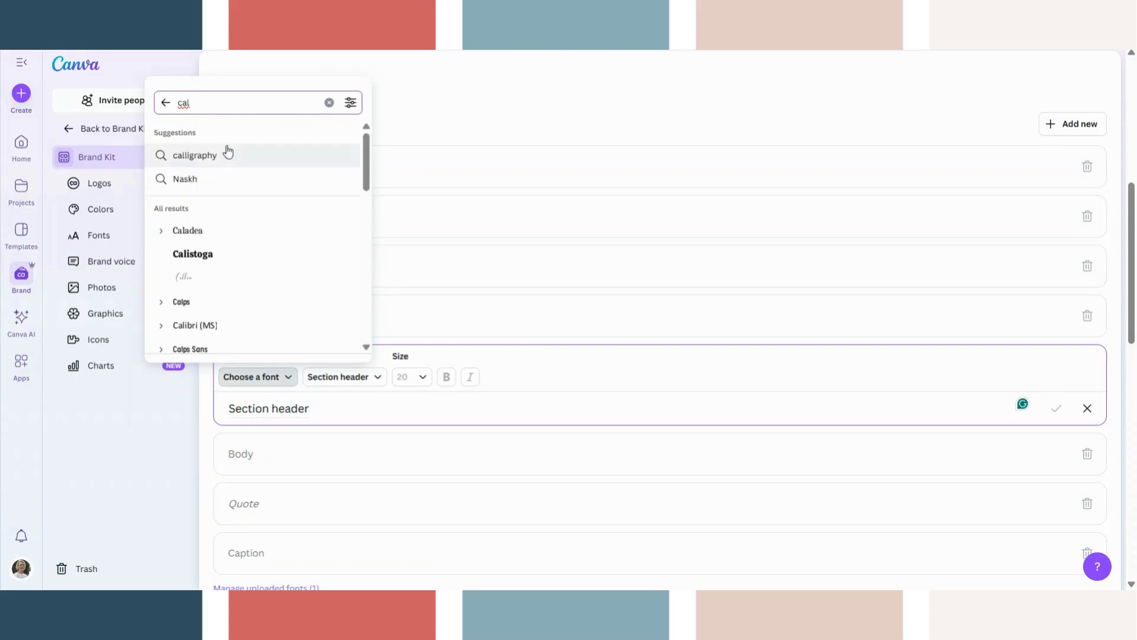
pyautogui.write('ibri')
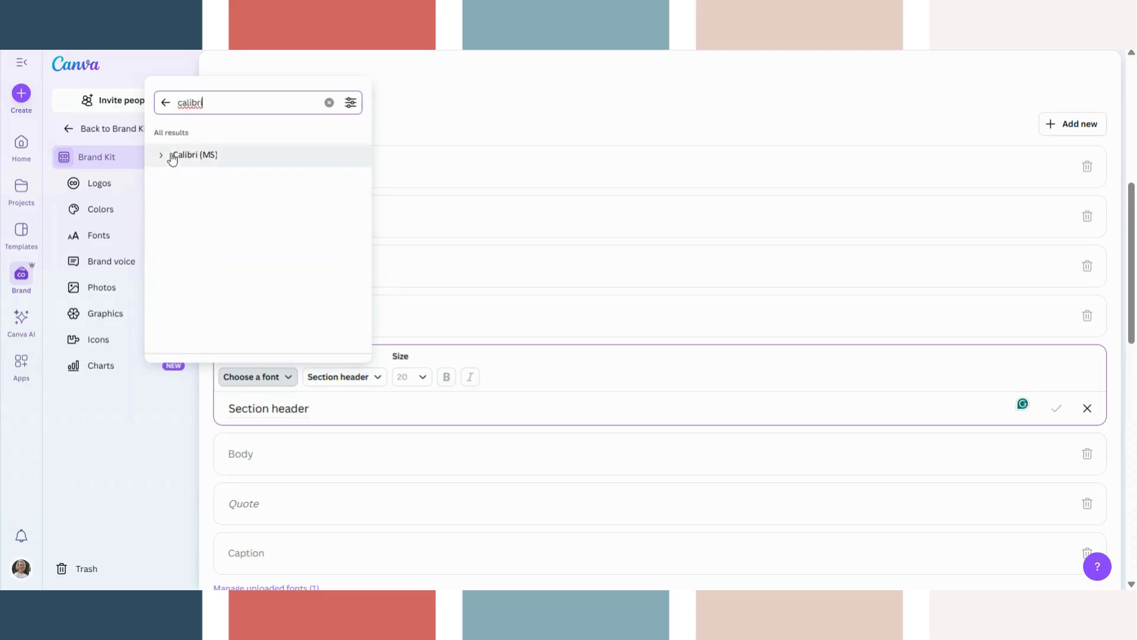
pyautogui.click(173, 156)
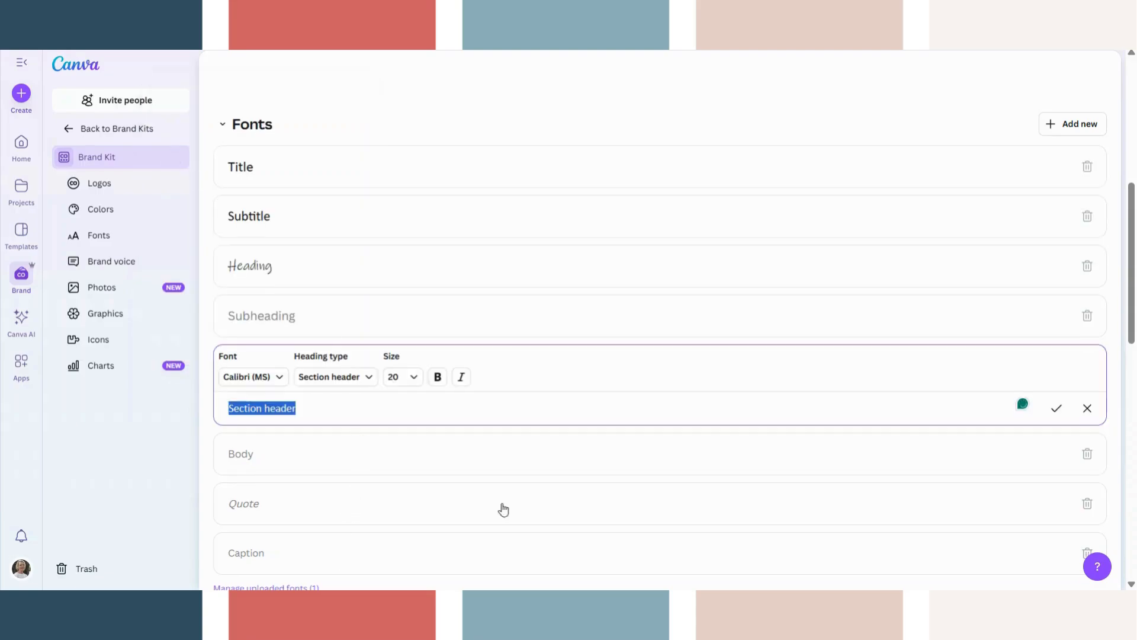
# Assign the Calibri (MS) font to the Body text style
pyautogui.scroll(-4, 667, 336)
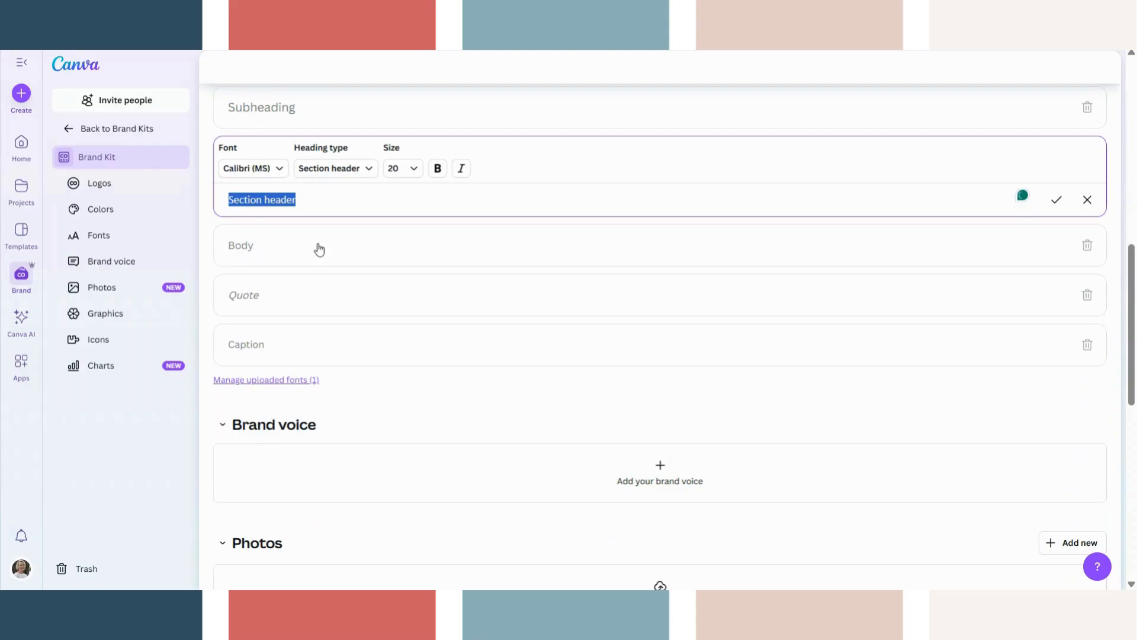
pyautogui.click(319, 247)
pyautogui.click(291, 219)
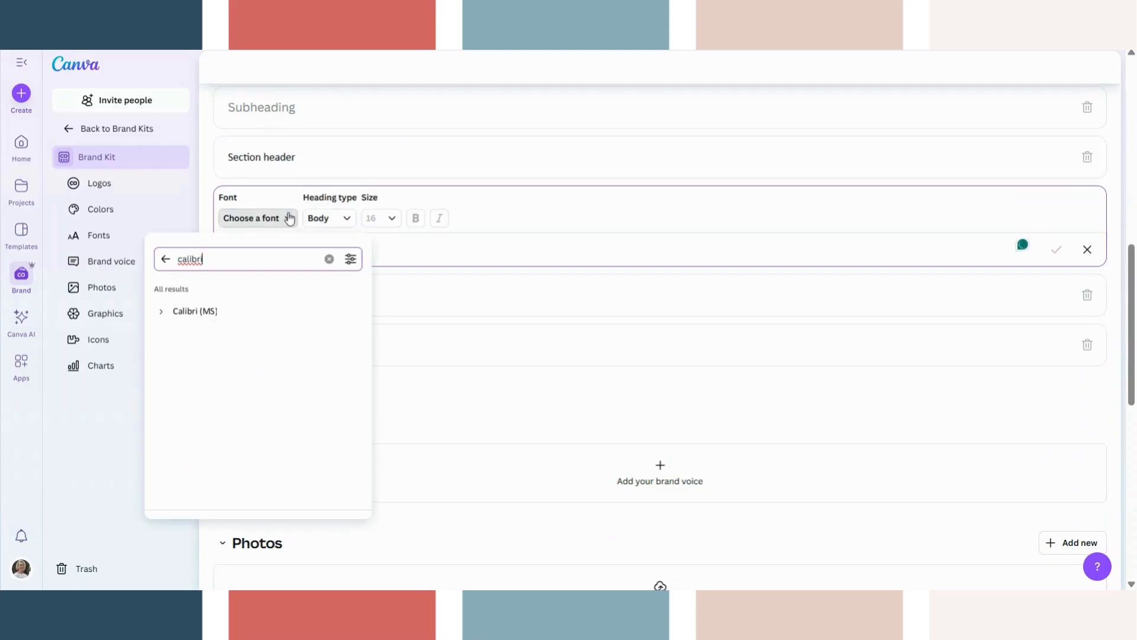
pyautogui.click(199, 312)
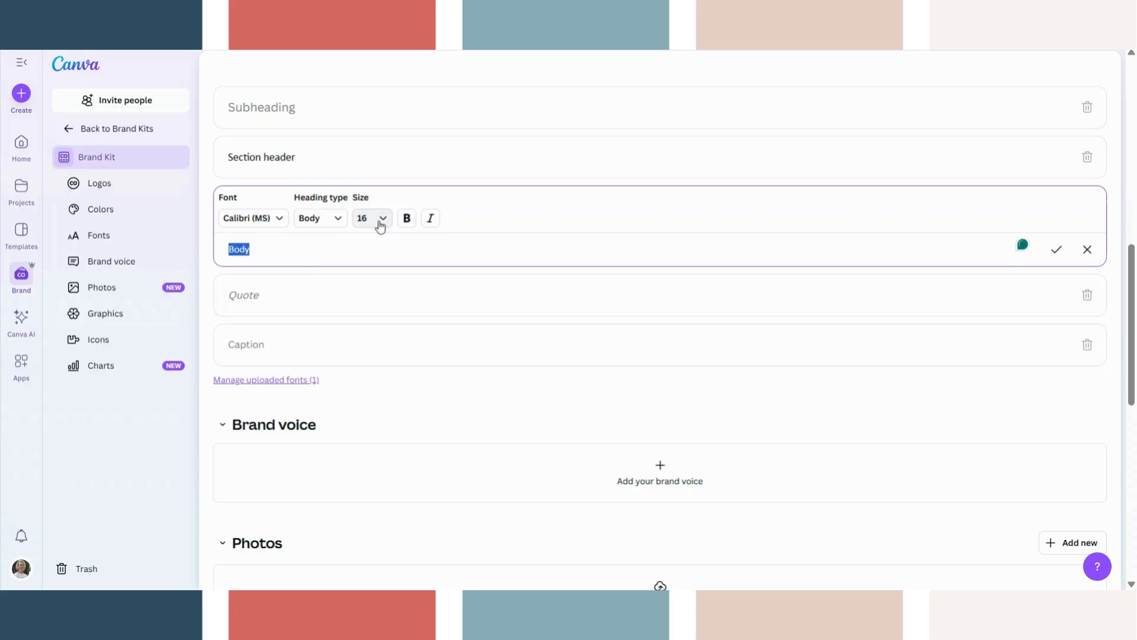
# Set the Quote text style to italic Calibri (MS) and the Caption style to Calibri (MS)
pyautogui.click(271, 301)
pyautogui.click(287, 267)
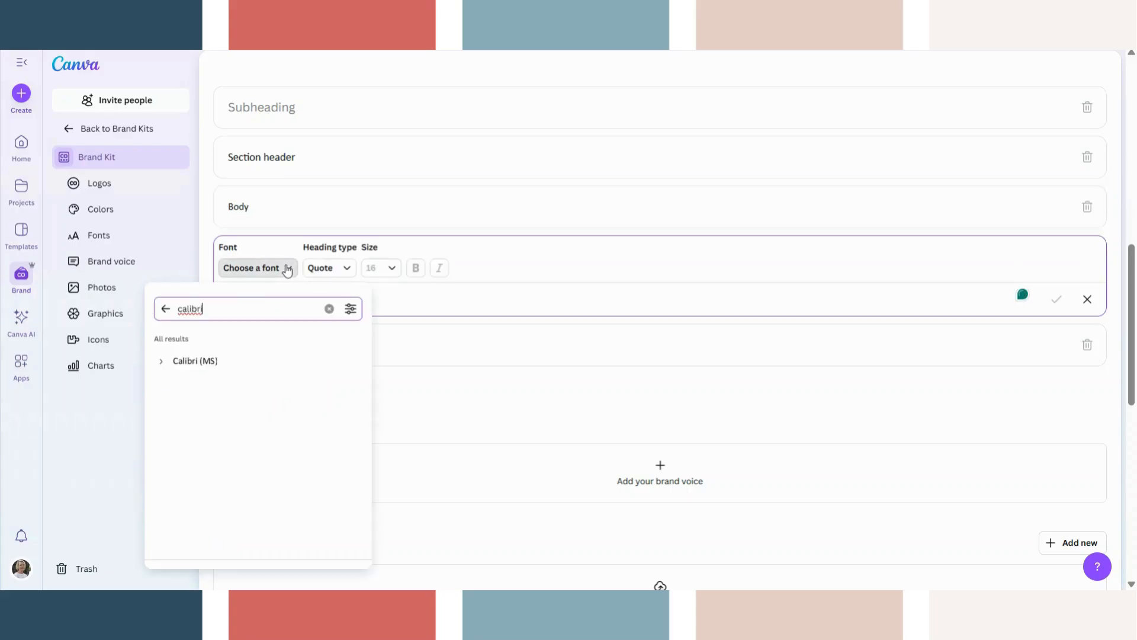
pyautogui.click(210, 362)
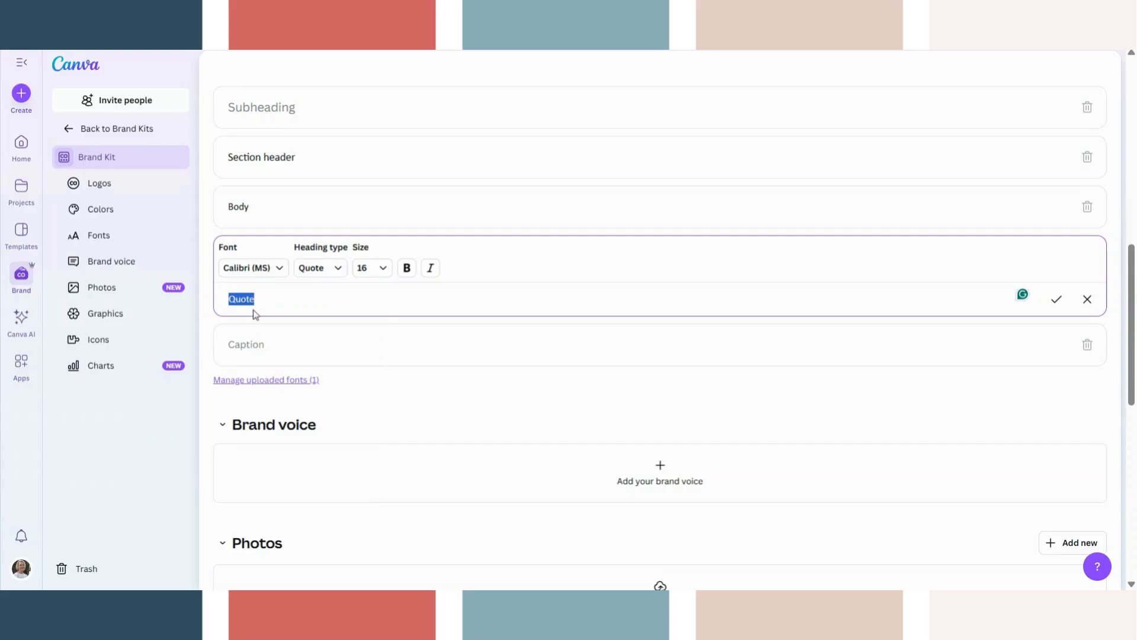
pyautogui.click(431, 268)
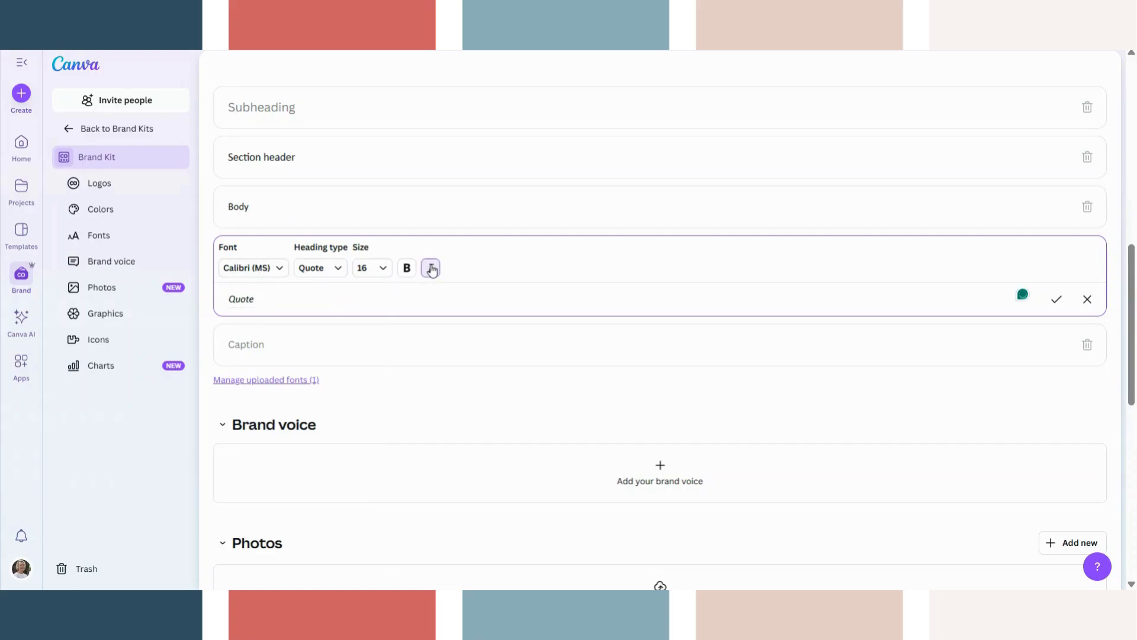
pyautogui.click(290, 350)
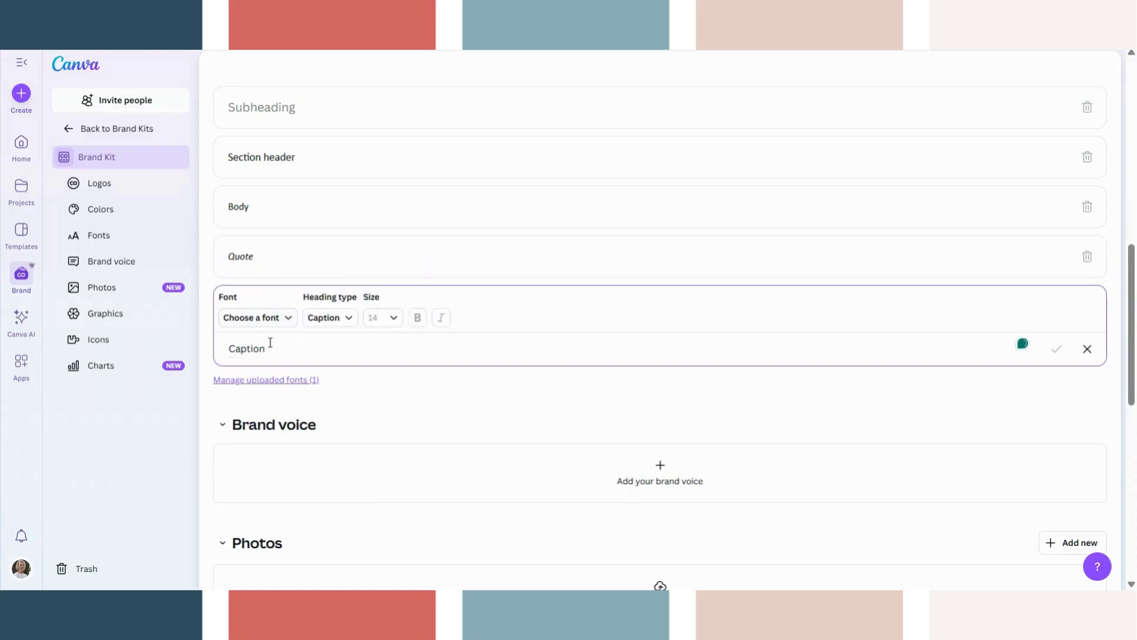
pyautogui.click(288, 318)
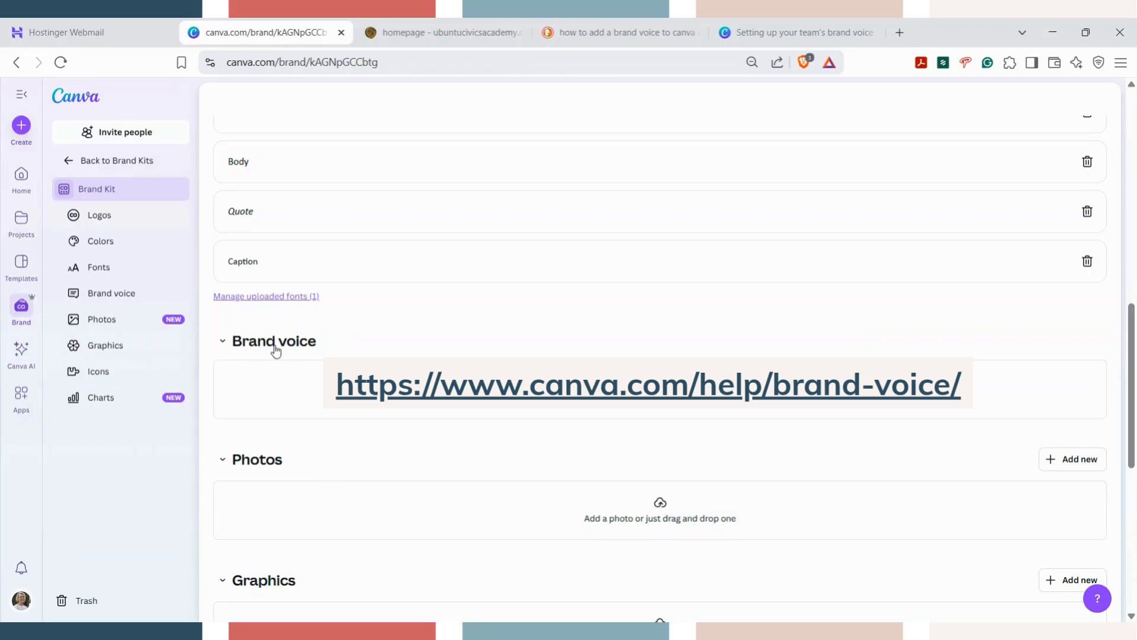
# Upload the black UCA Swirl image to the Icons section of the Brand Kit
pyautogui.scroll(-1, 296, 474)
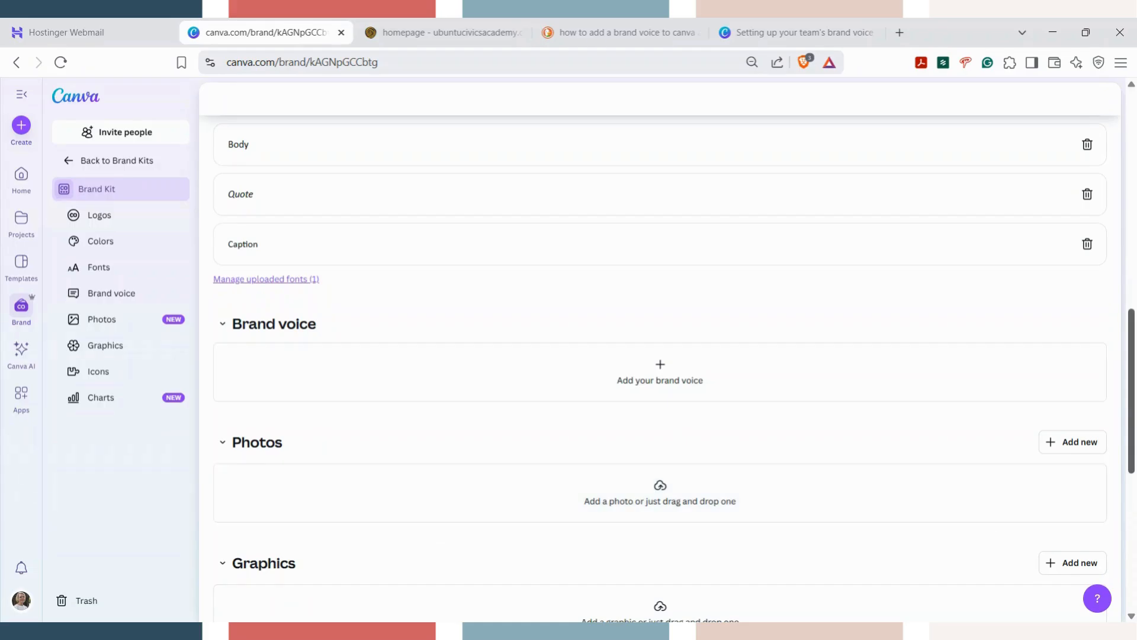
pyautogui.scroll(-6, 318, 211)
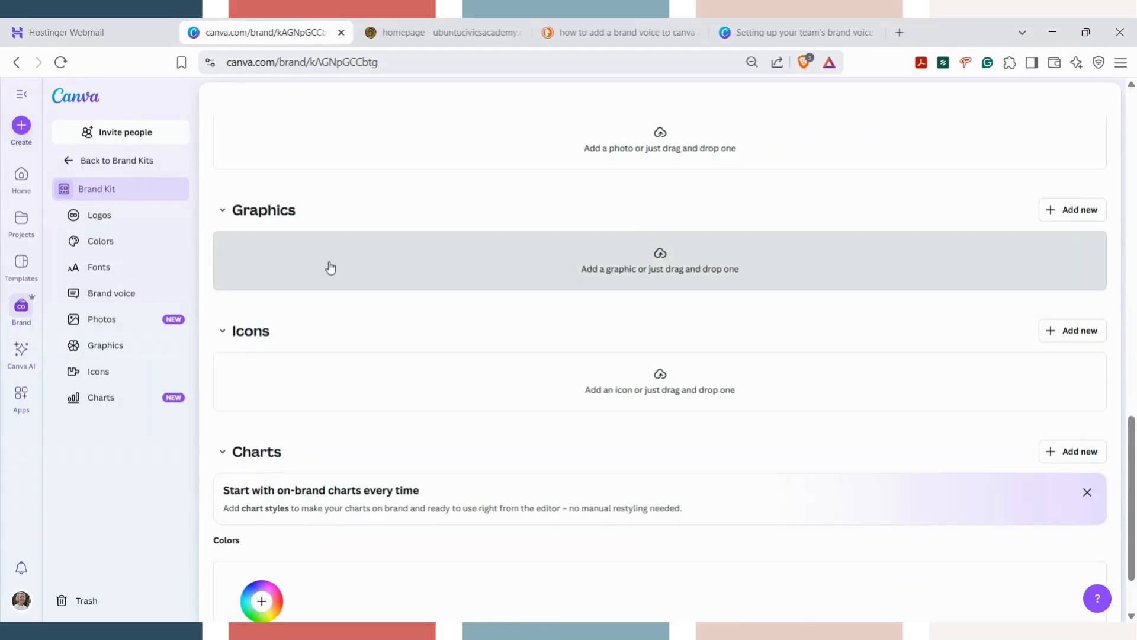
pyautogui.click(1078, 333)
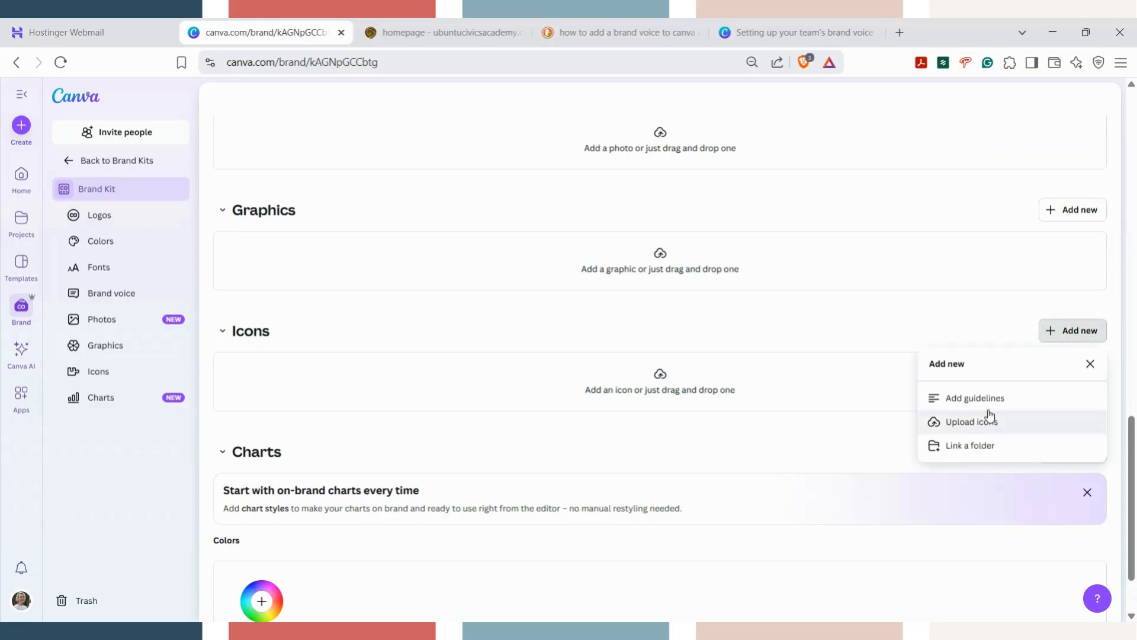
pyautogui.click(971, 428)
pyautogui.doubleClick(424, 347)
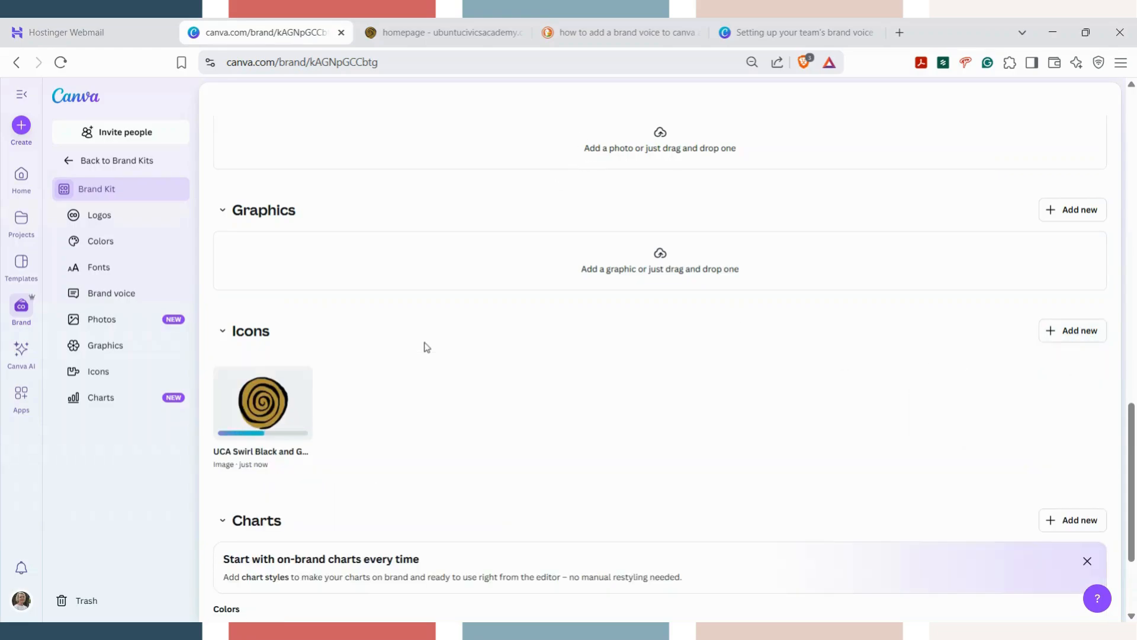
# Rename the Brand Kit to "UCA Brand Kit"
pyautogui.scroll(-3, 1131, 450)
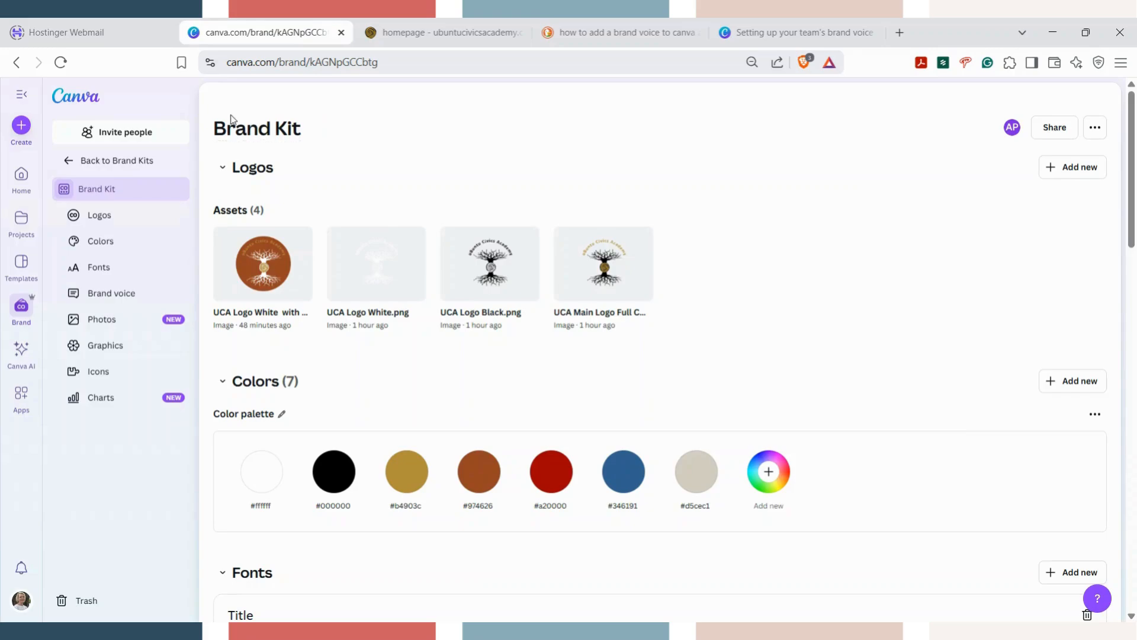
pyautogui.click(313, 129)
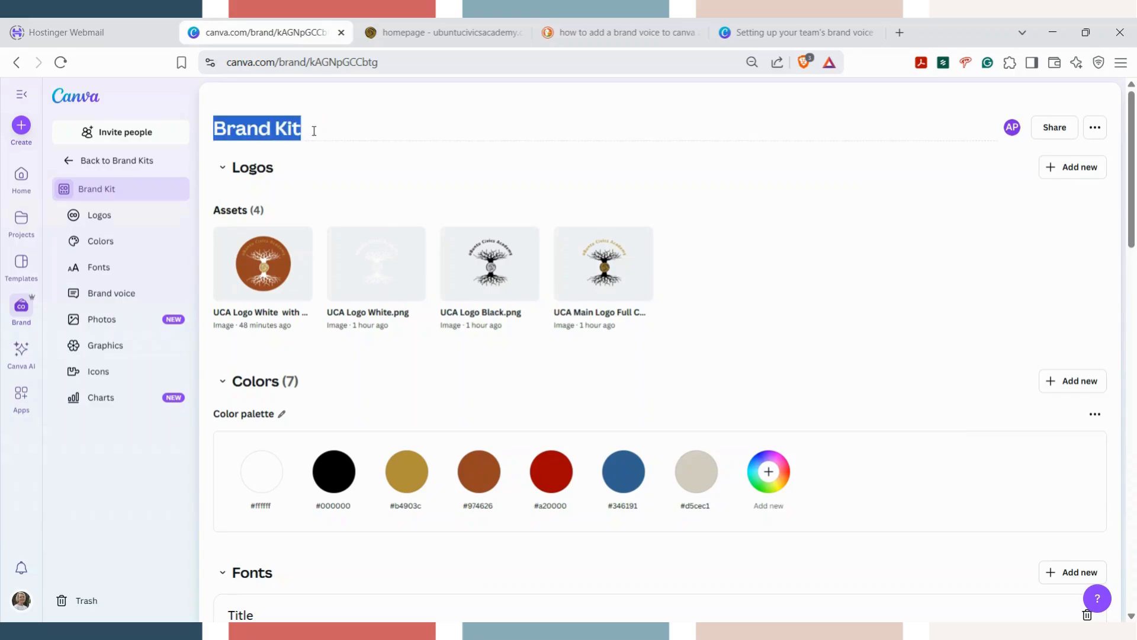
pyautogui.write('UCA')
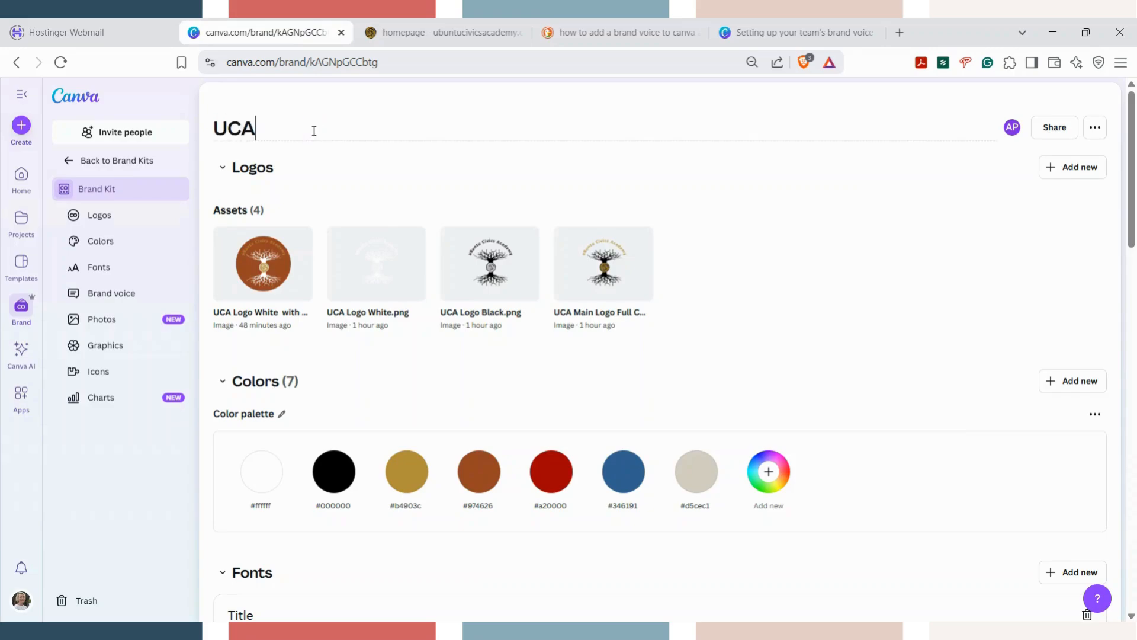
pyautogui.write(' Brand Kit')
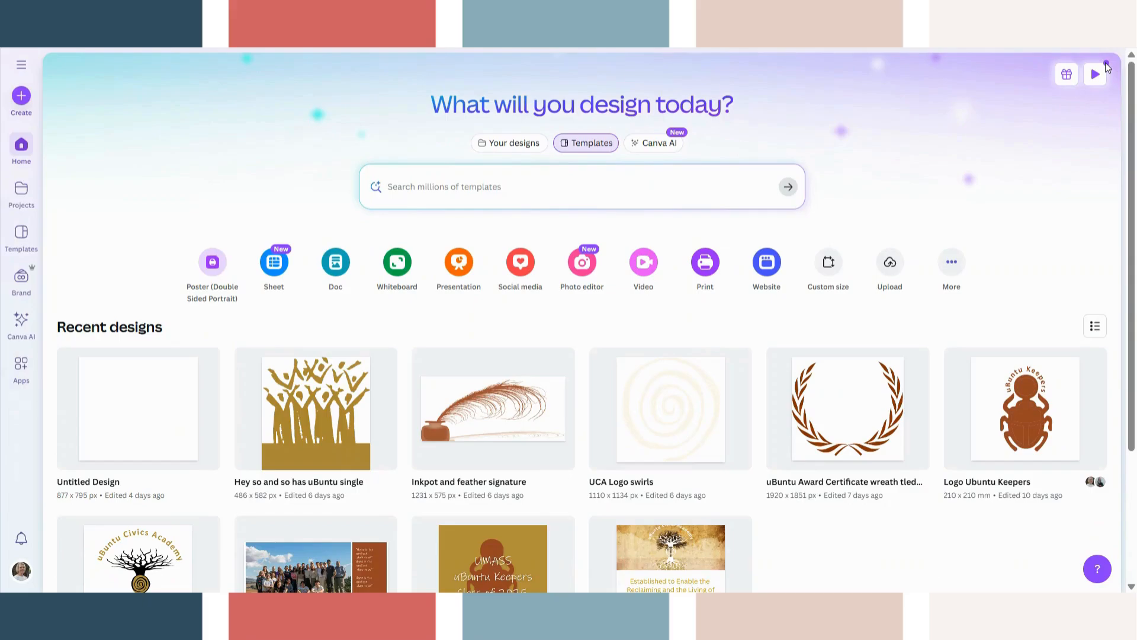
# Create a new Instagram Post (4:5) design and apply the recently used Green and Beige Abstract Instagram Quotes Post template
pyautogui.click(22, 99)
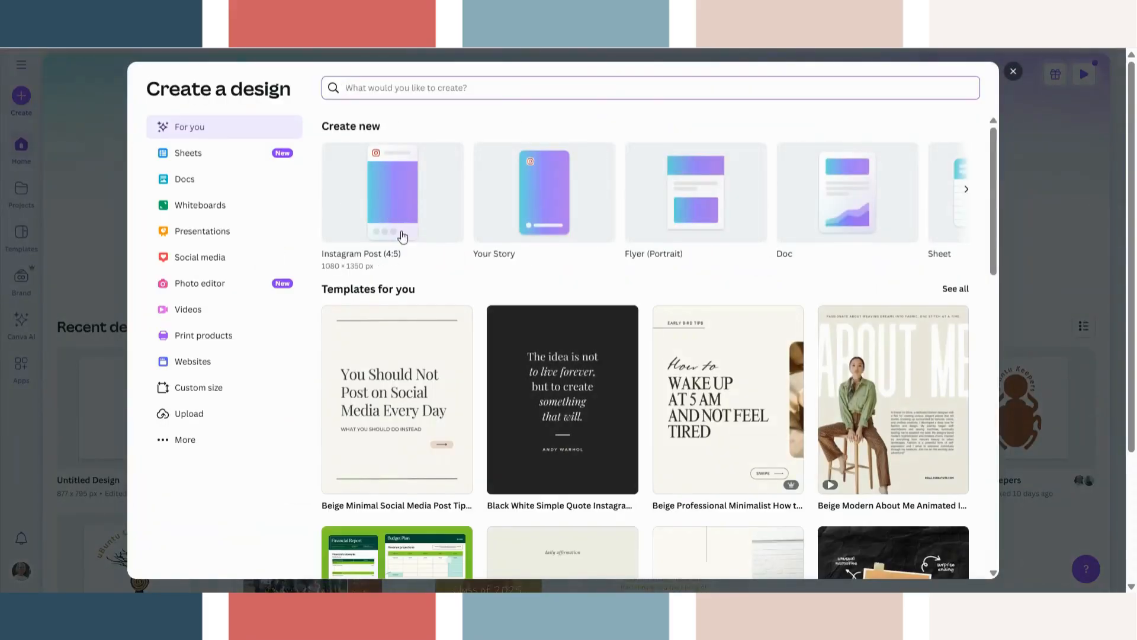
pyautogui.click(405, 216)
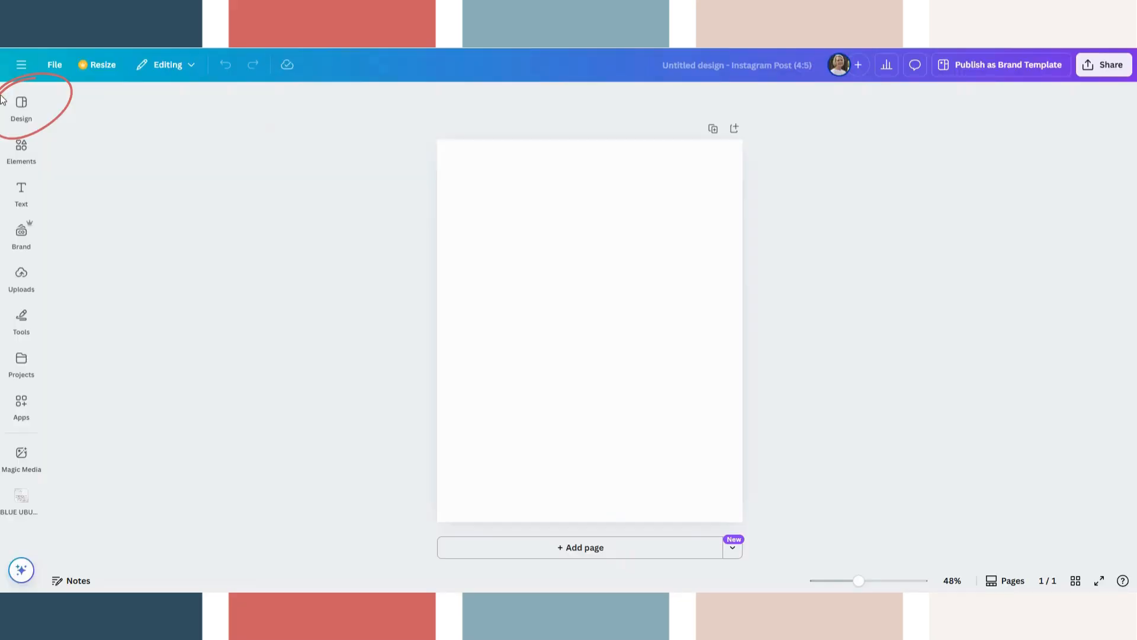
pyautogui.click(21, 109)
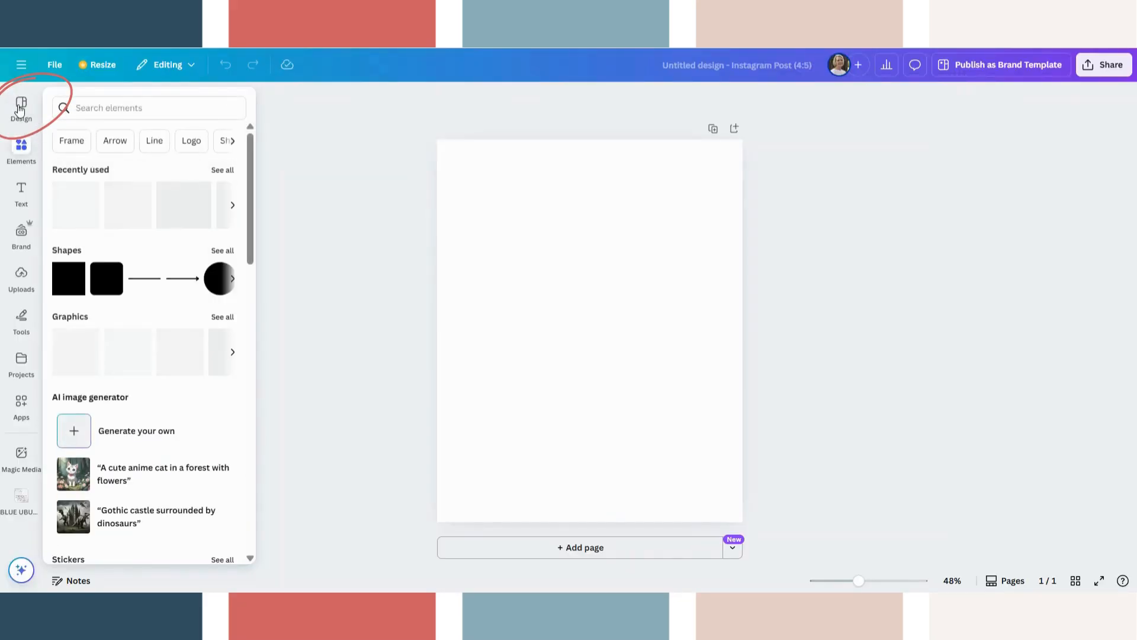
pyautogui.click(20, 105)
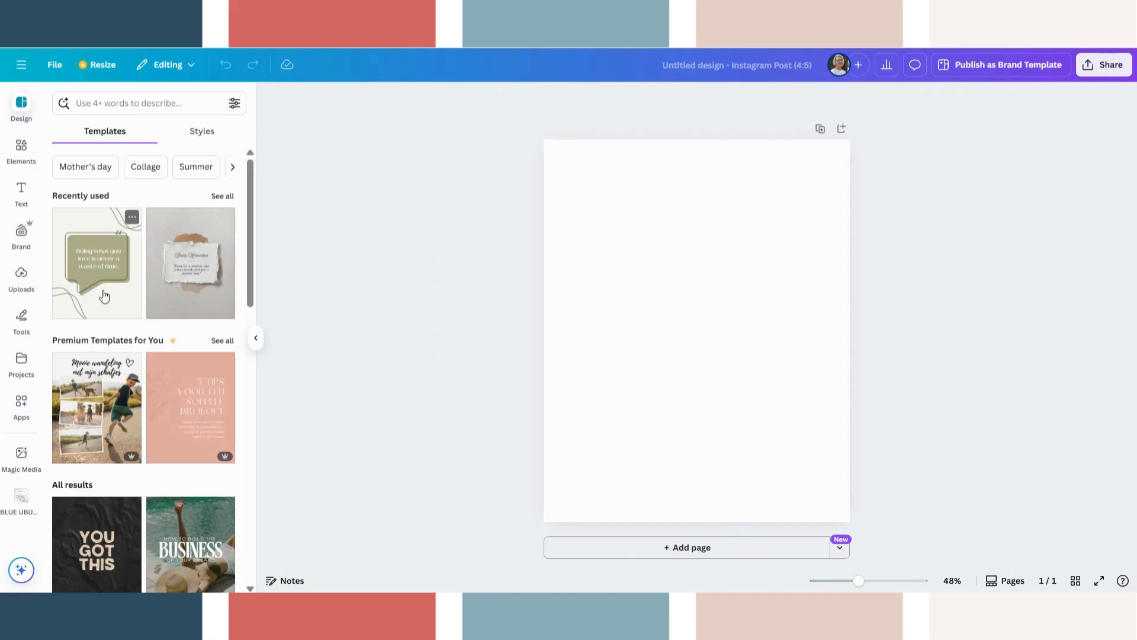
pyautogui.click(97, 273)
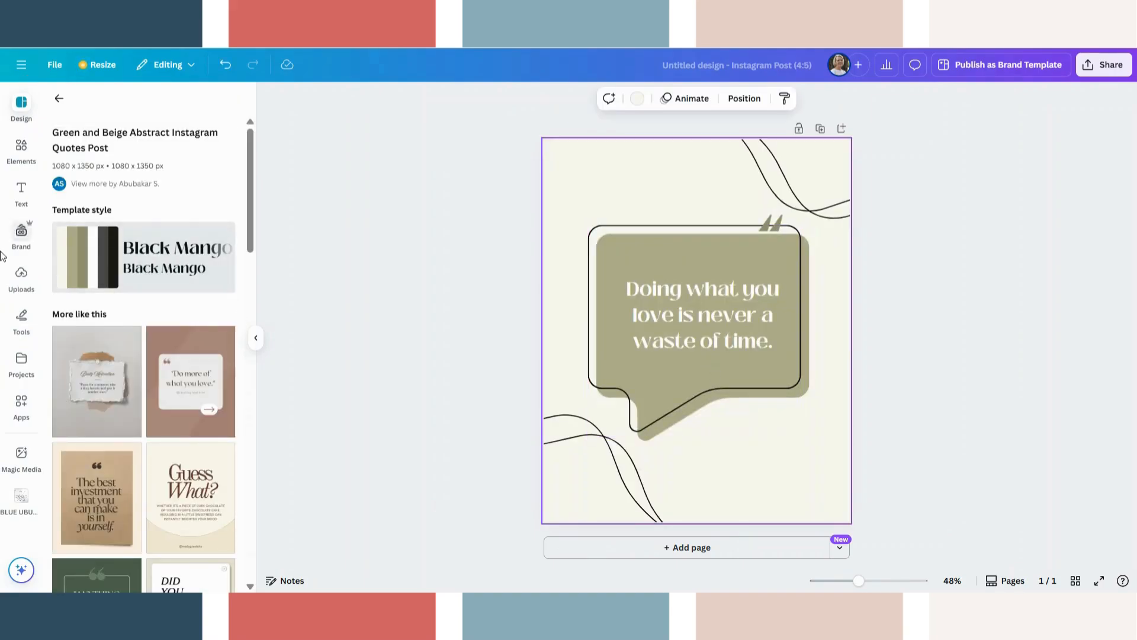
# Apply the UCA Brand Kit color palette to the post, shuffling to a gold background with a white speech bubble and black text
pyautogui.click(20, 234)
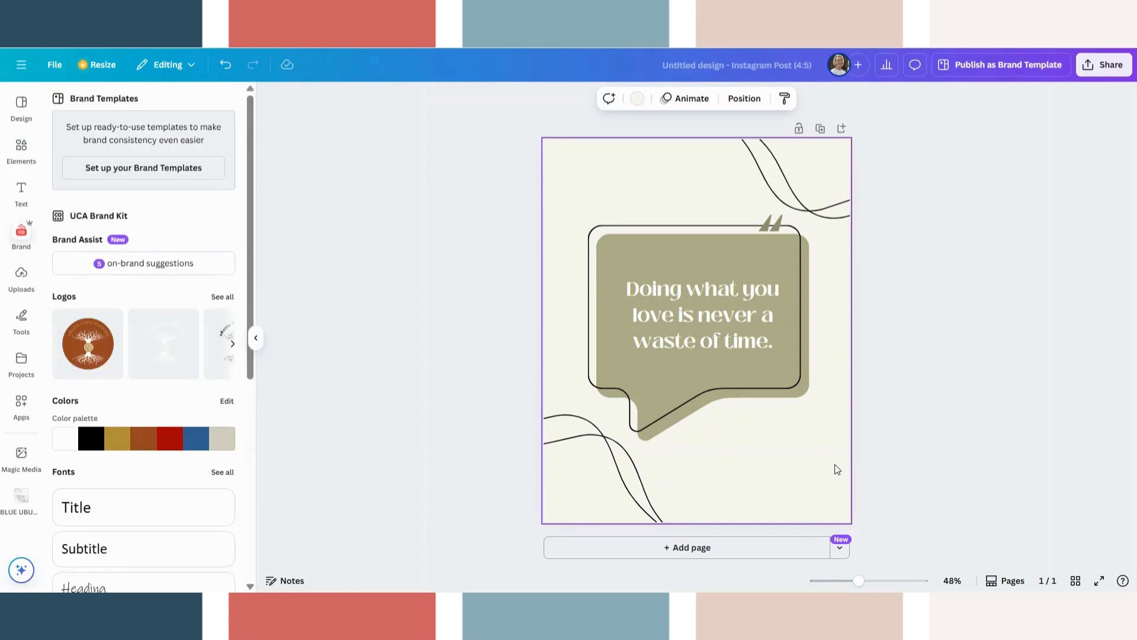
pyautogui.moveTo(127, 446)
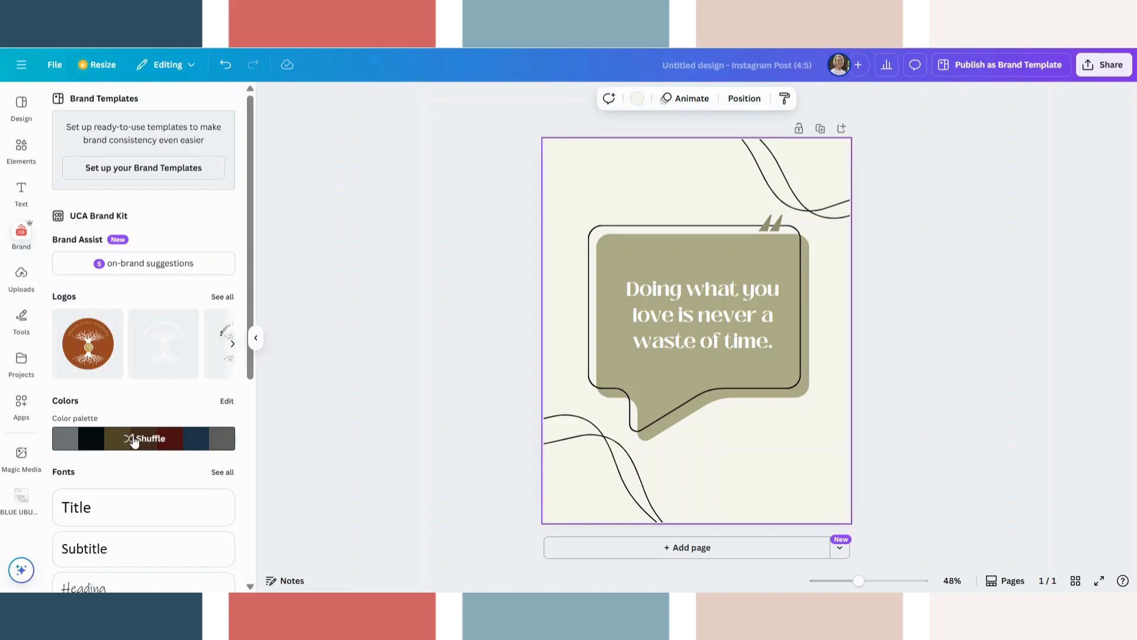
pyautogui.click(135, 441)
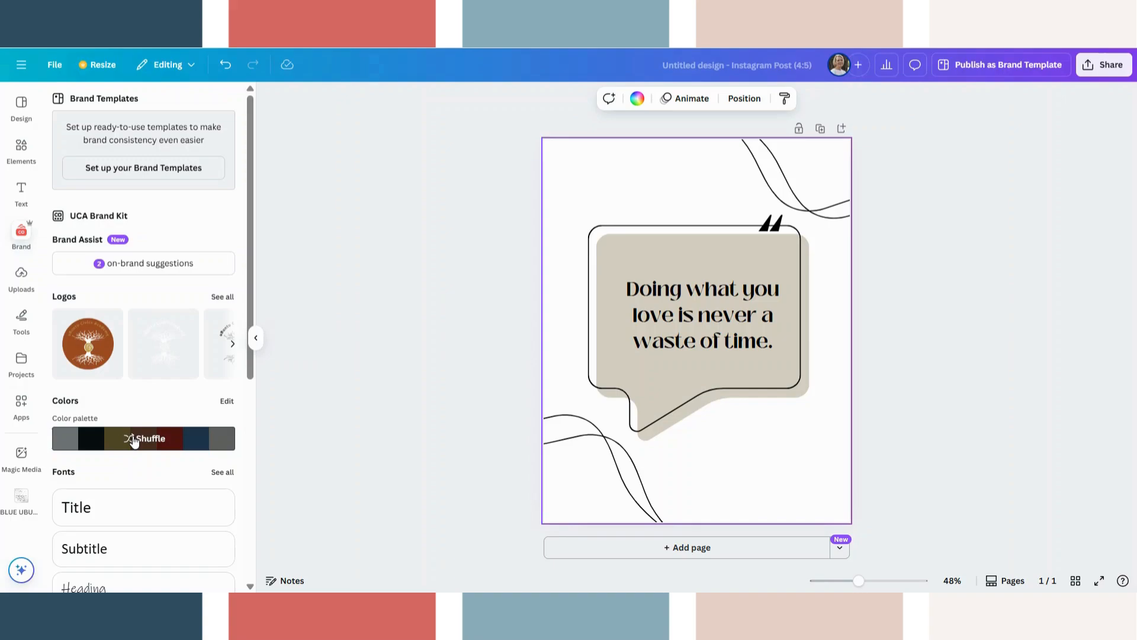
pyautogui.click(134, 441)
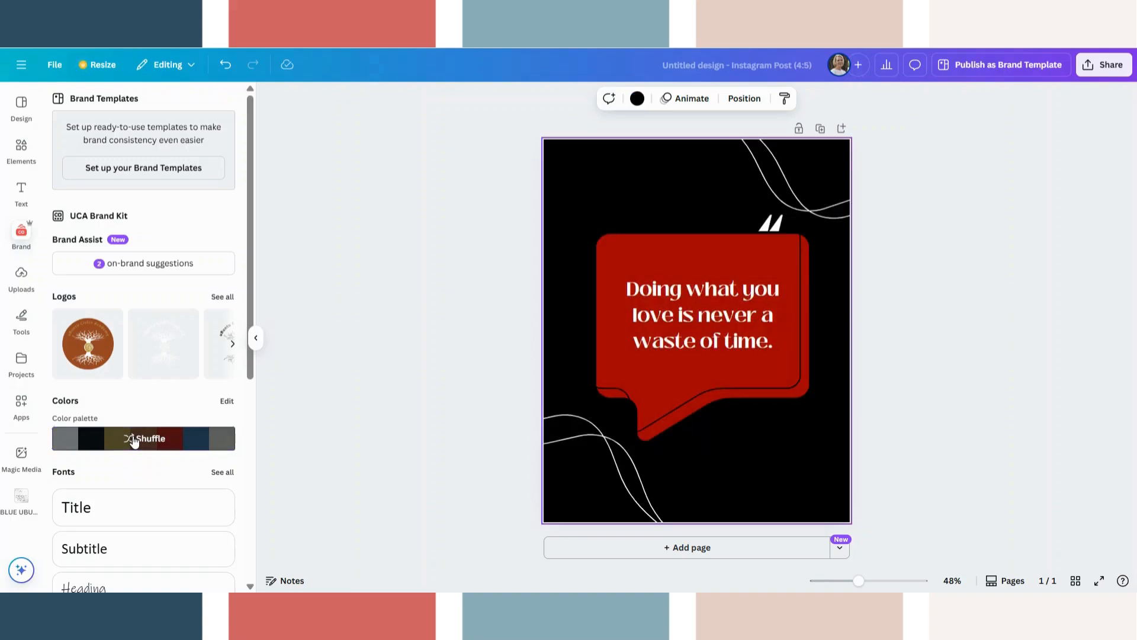
pyautogui.click(135, 441)
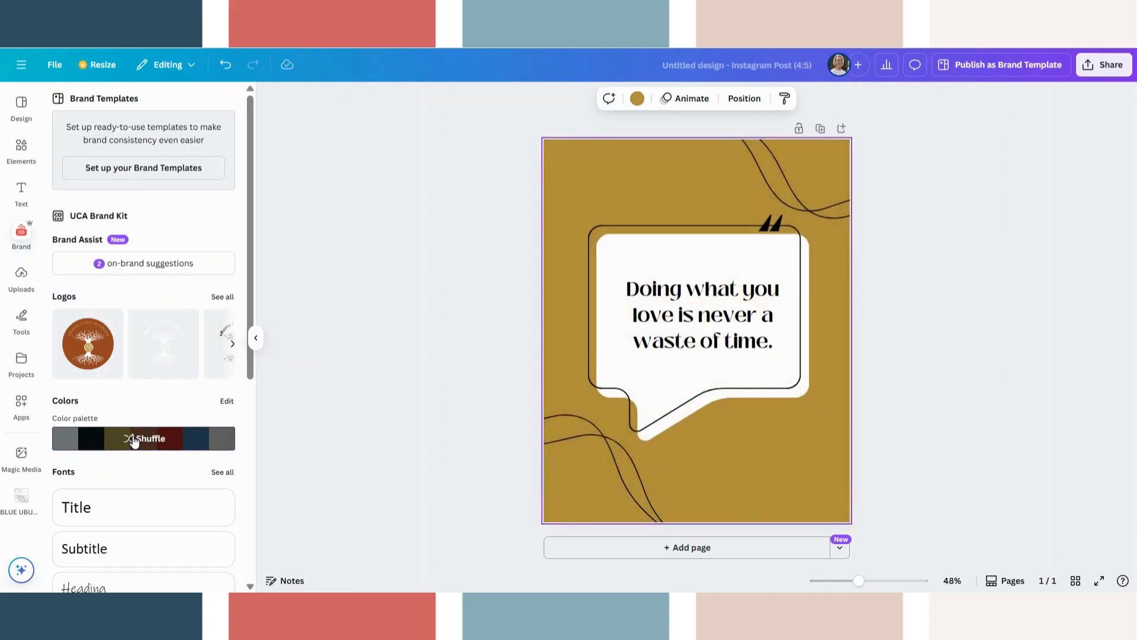
# Delete the template's "Doing what you love is never a waste of time." quote text from the speech bubble
pyautogui.scroll(-2, 135, 441)
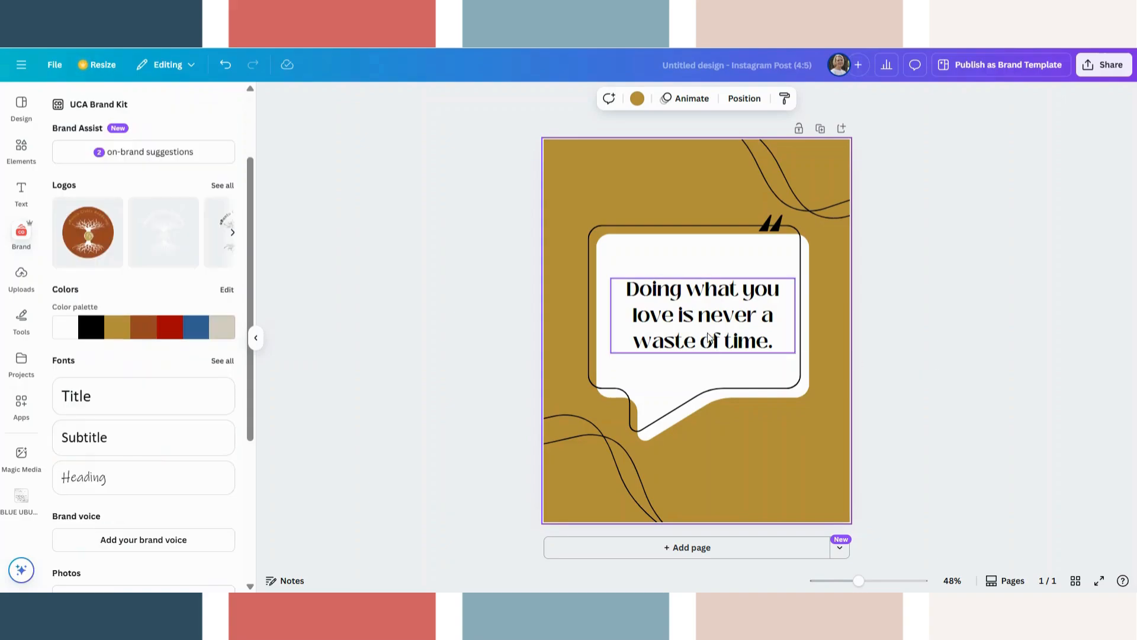
pyautogui.click(720, 322)
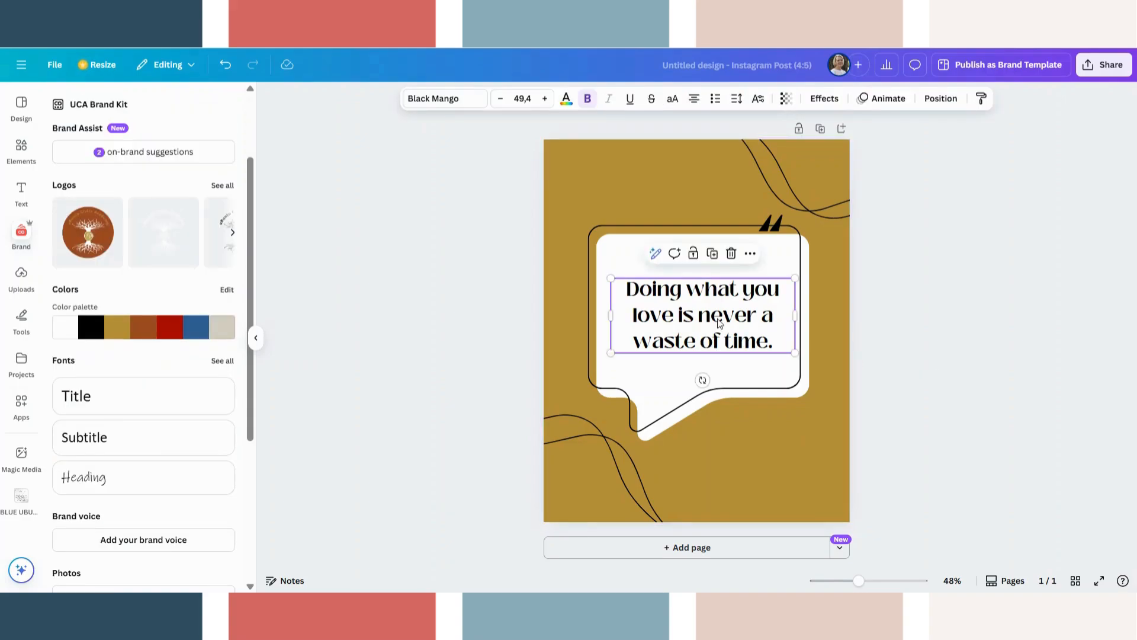
pyautogui.click(465, 101)
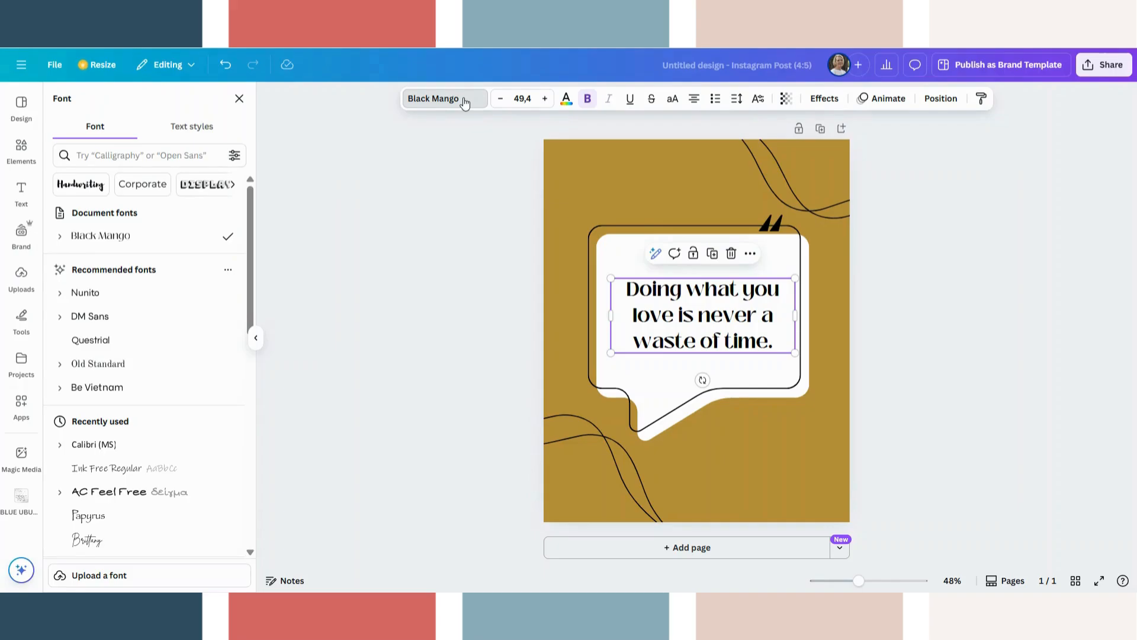
pyautogui.click(731, 253)
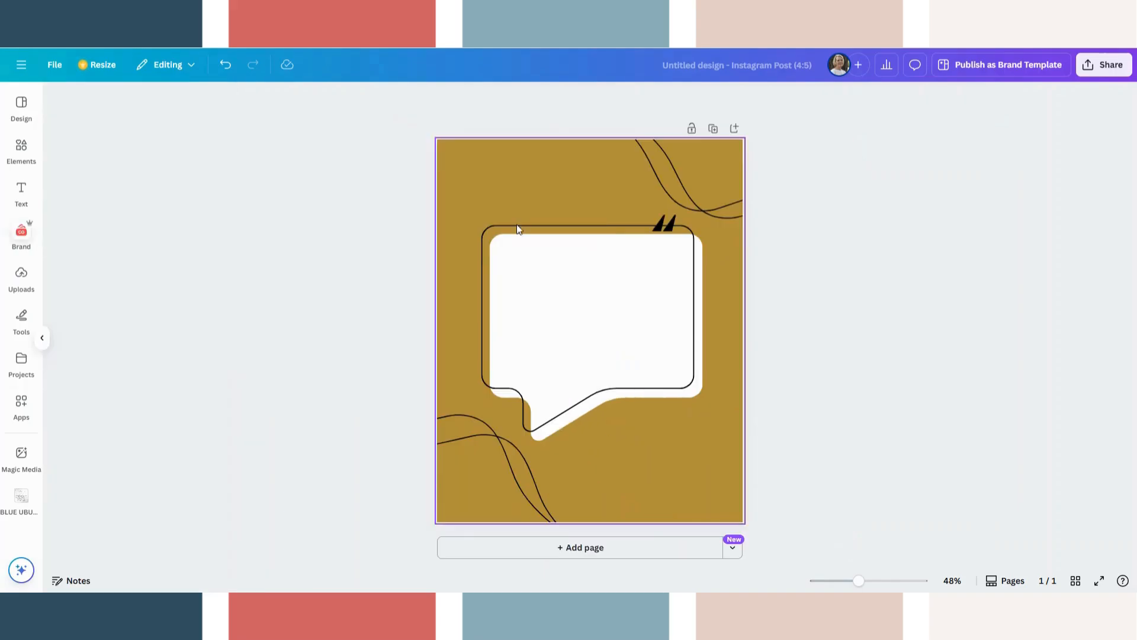
# Add a text box in the brand kit's Title style reading "Africa's Gift to the world" inside the speech bubble
pyautogui.click(27, 237)
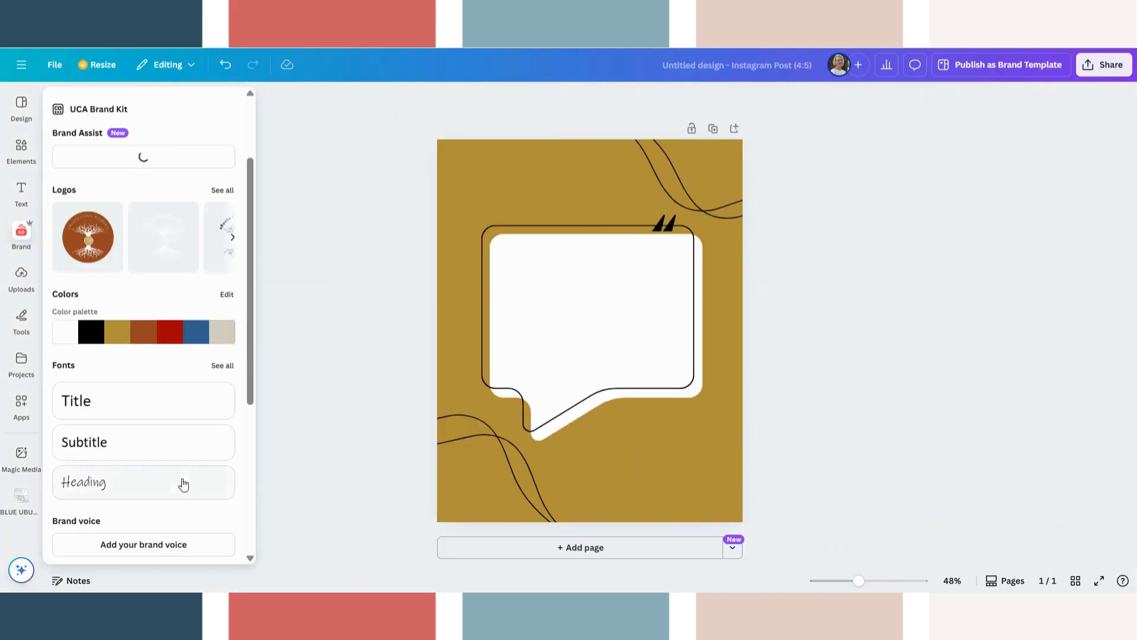
pyautogui.click(130, 408)
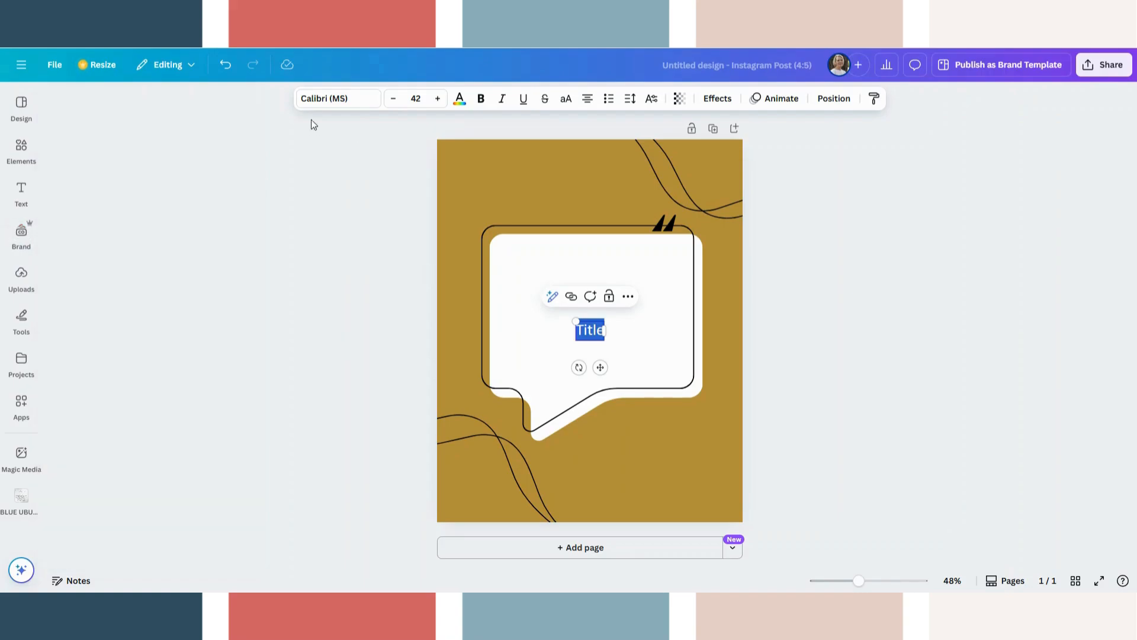
pyautogui.write("Africa's Gift to the world")
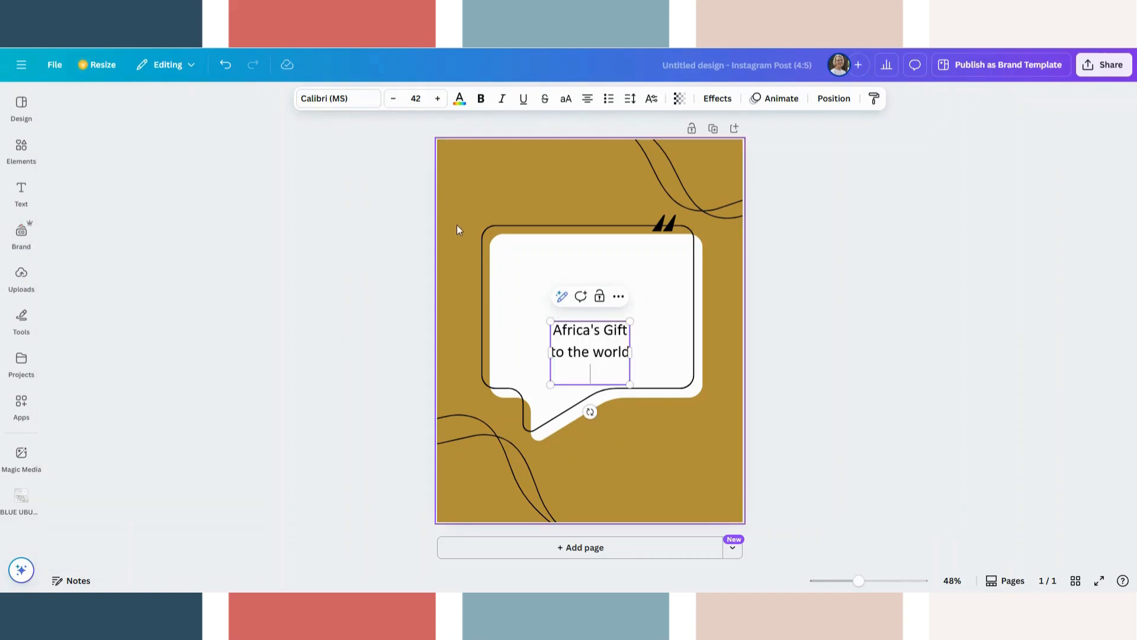
pyautogui.click(820, 389)
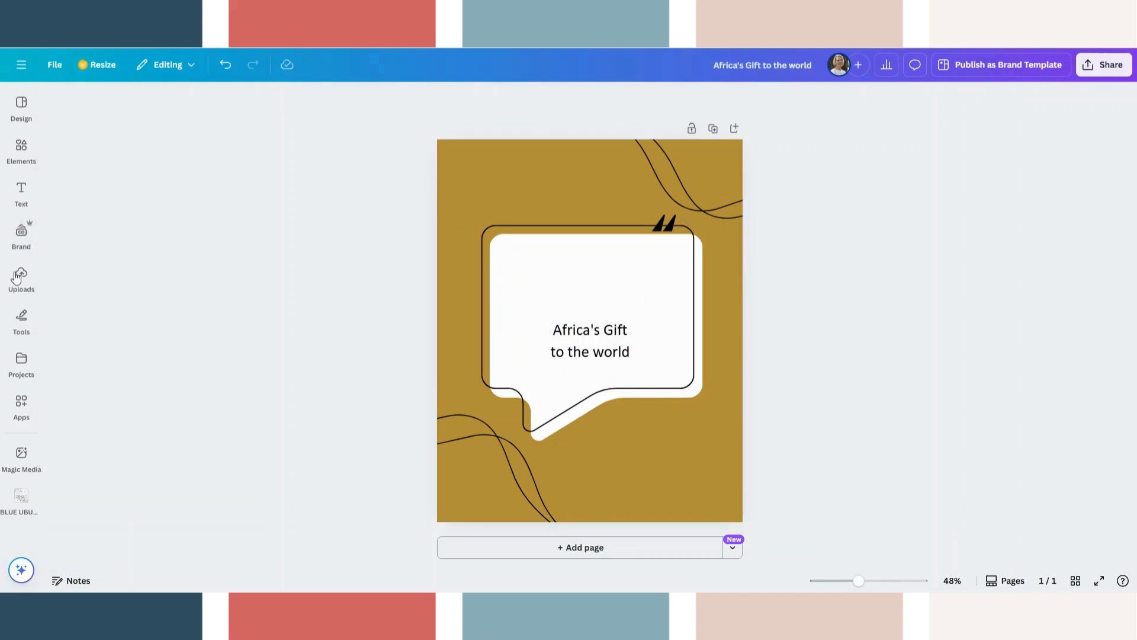
# Add a brand Heading style text reading "uBuntu" above the title and enlarge it to about size 89.2
pyautogui.click(22, 230)
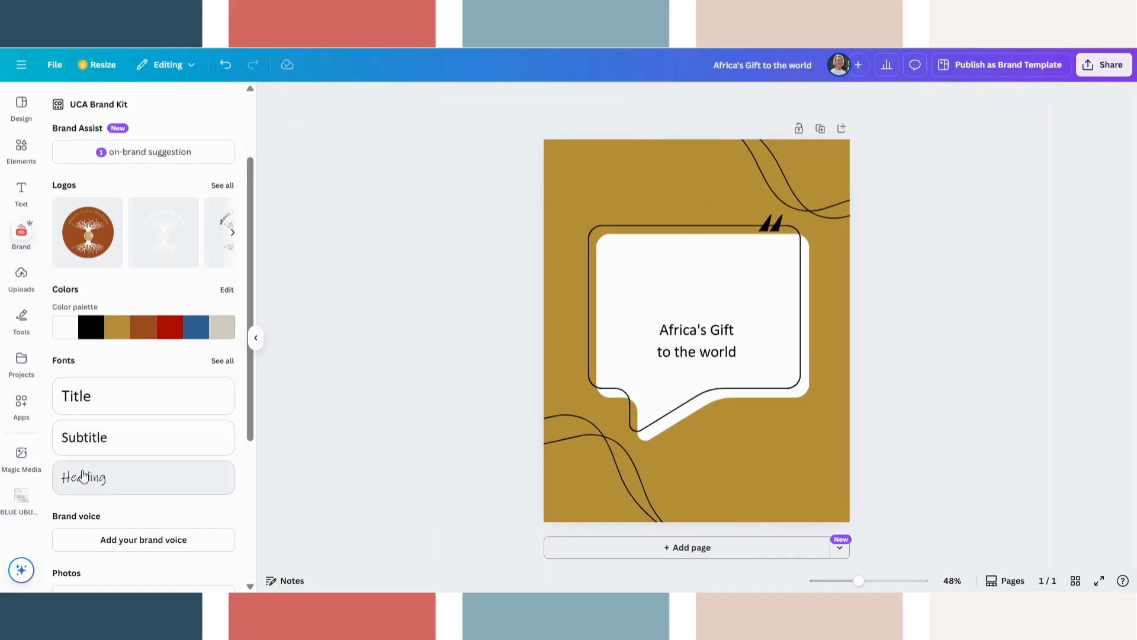
pyautogui.click(111, 482)
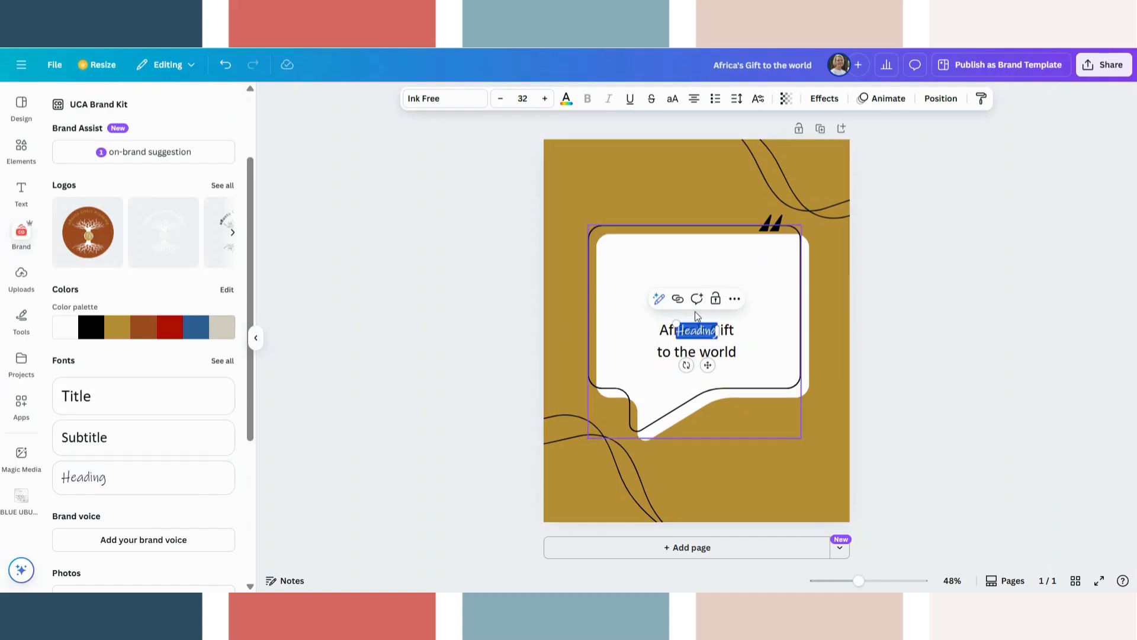
pyautogui.click(946, 394)
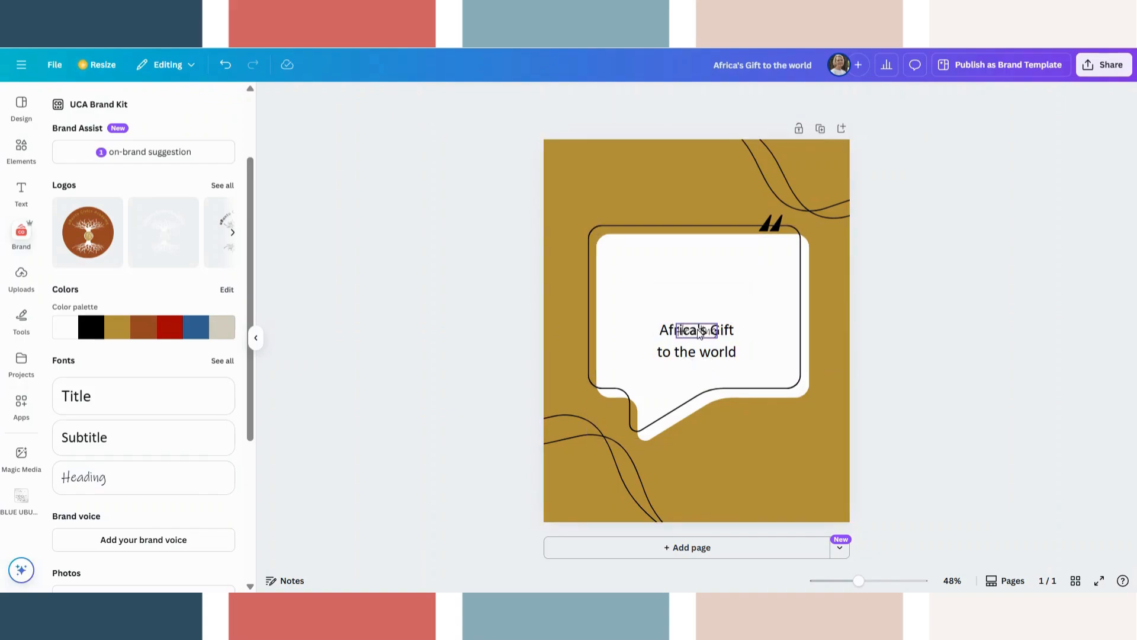
pyautogui.moveTo(691, 330); pyautogui.dragTo(693, 269)
pyautogui.doubleClick(693, 271)
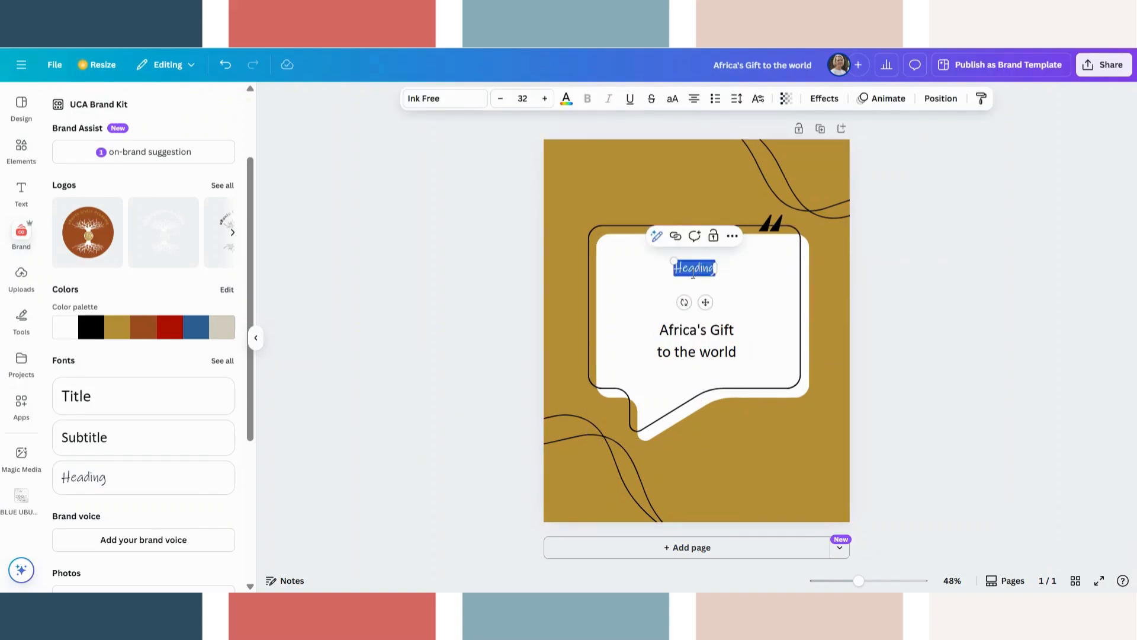
pyautogui.write('uBuntu')
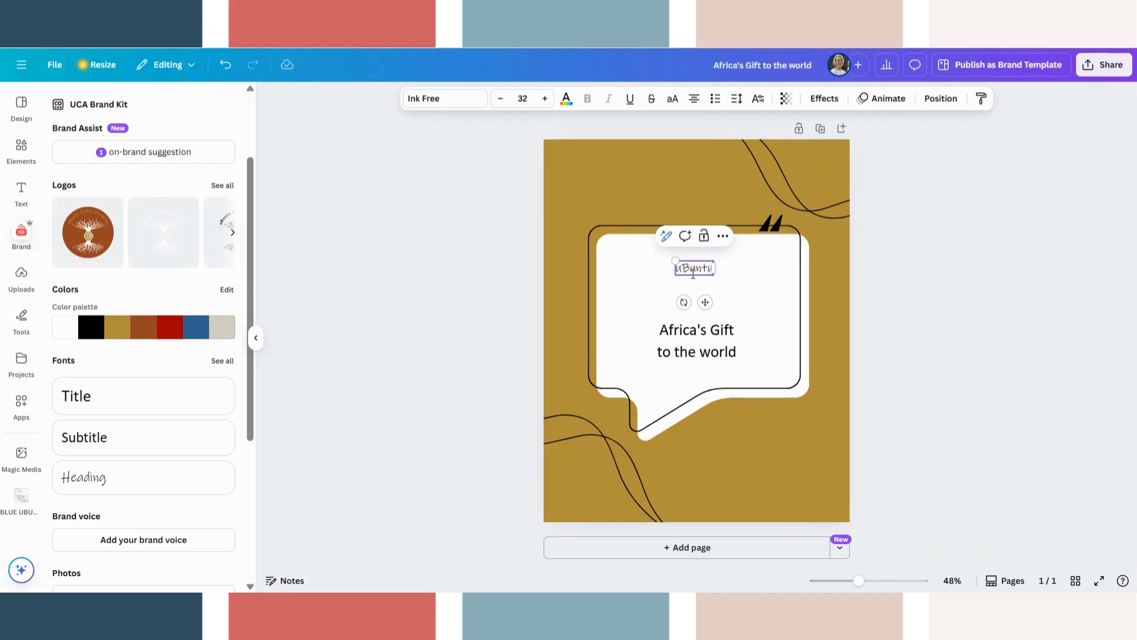
pyautogui.press('Escape')
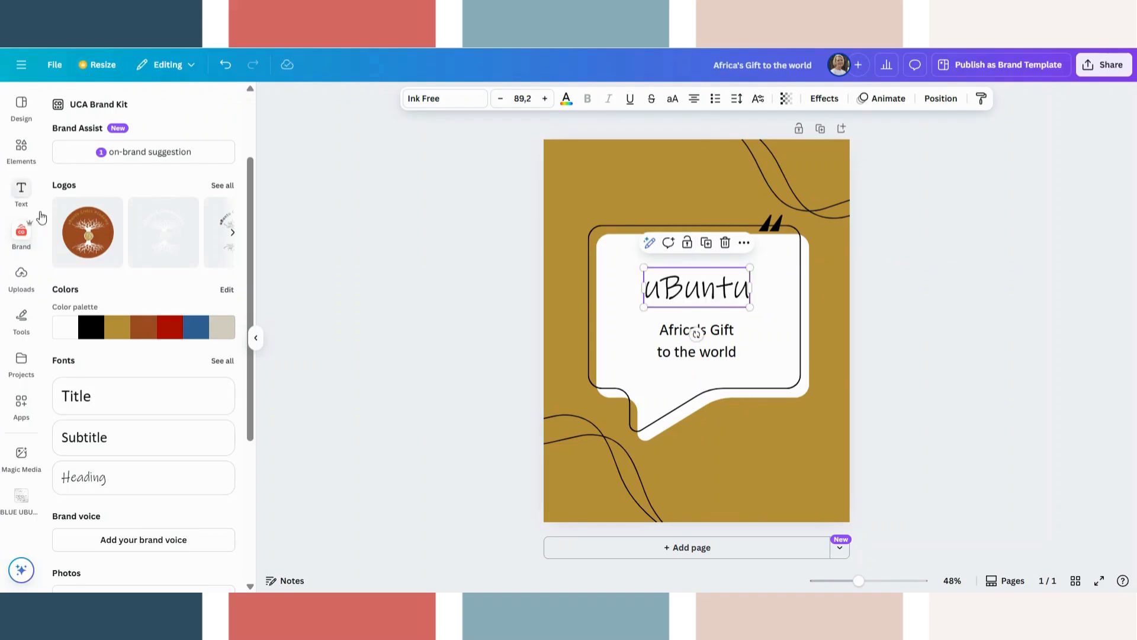
# Add the black uBuntu Civics Academy tree logo and shrink it to about 238 × 238 in the post's lower-right corner
pyautogui.click(233, 232)
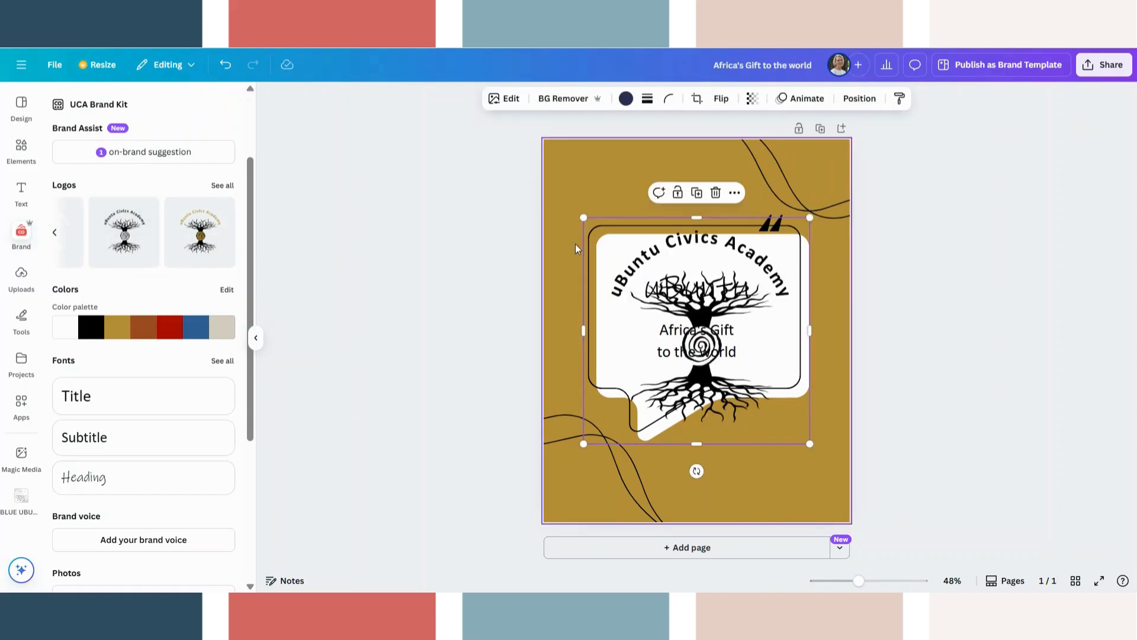
pyautogui.moveTo(585, 218); pyautogui.dragTo(758, 406)
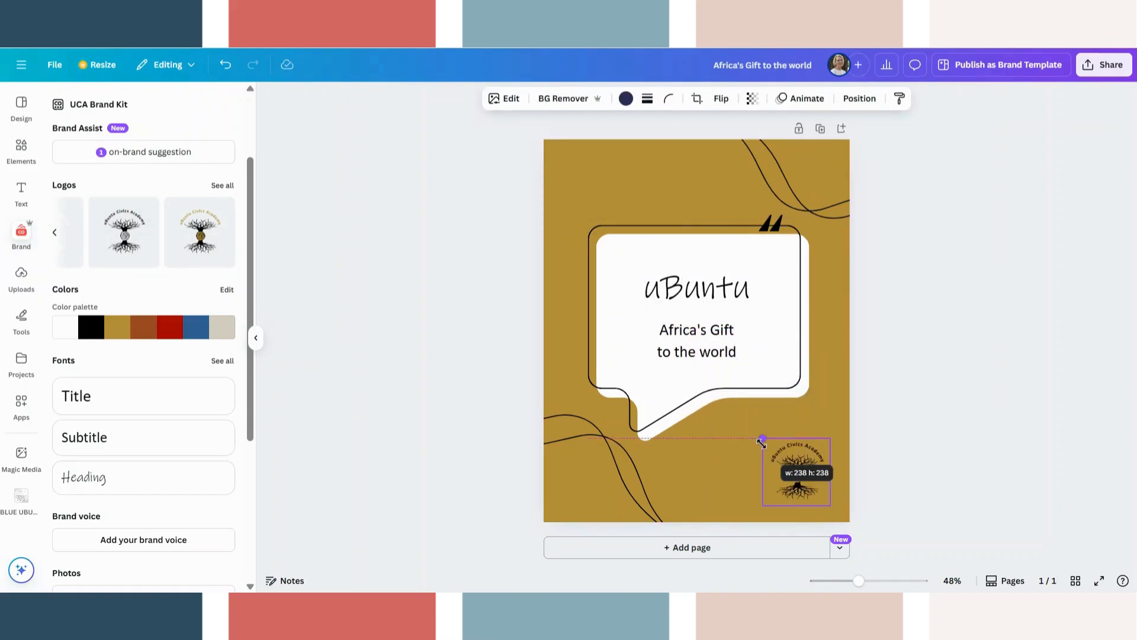
pyautogui.moveTo(761, 441); pyautogui.dragTo(763, 438)
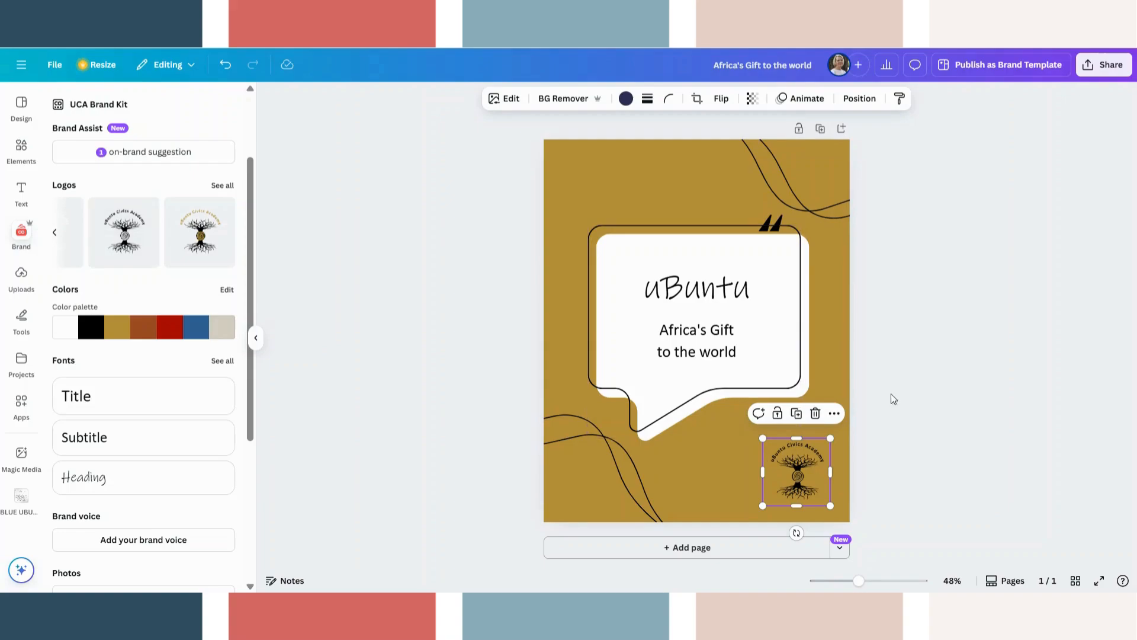
pyautogui.click(873, 391)
# Recolor the "uBuntu" heading from the UCA Brand Kit palette, trying the red and settling on the rust brown
pyautogui.scroll(-4, 151, 383)
pyautogui.scroll(-1, 152, 383)
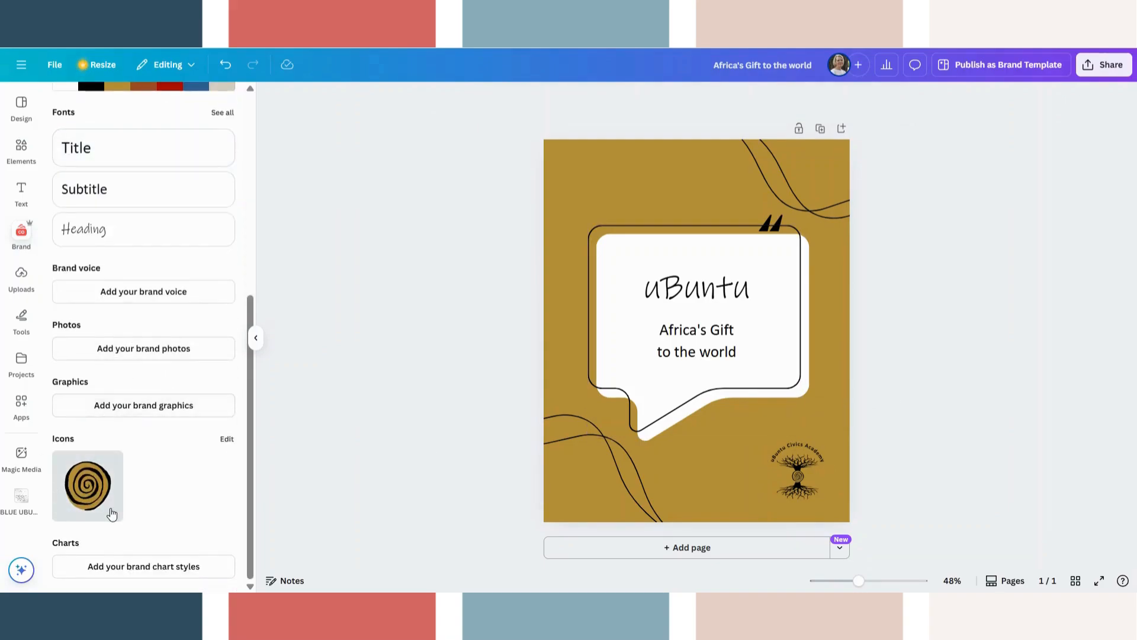
pyautogui.click(716, 291)
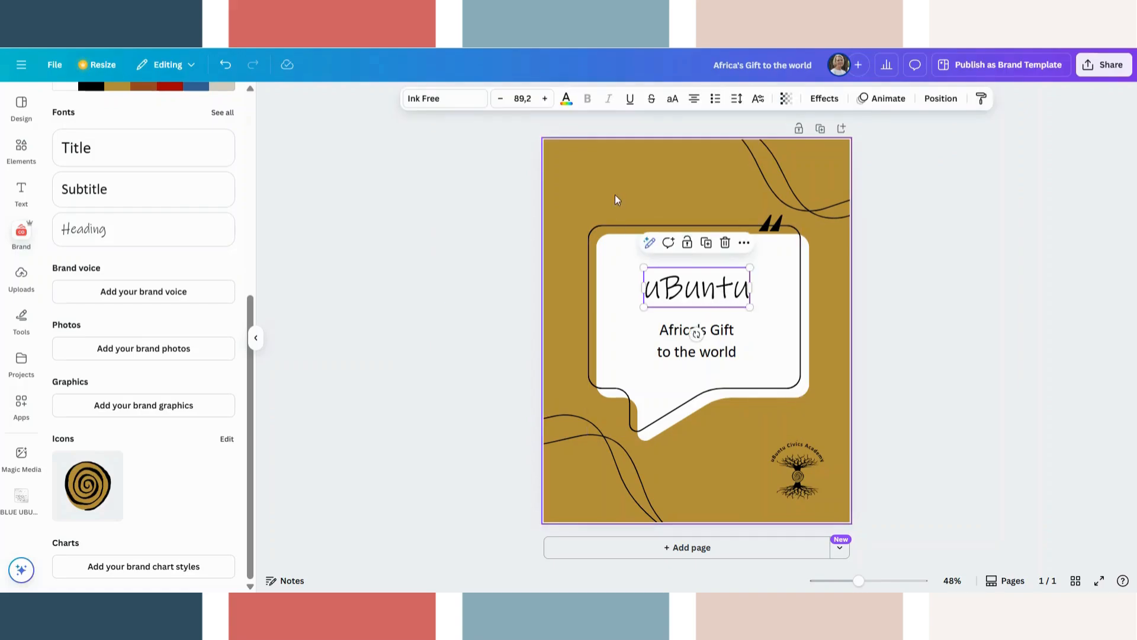
pyautogui.click(566, 100)
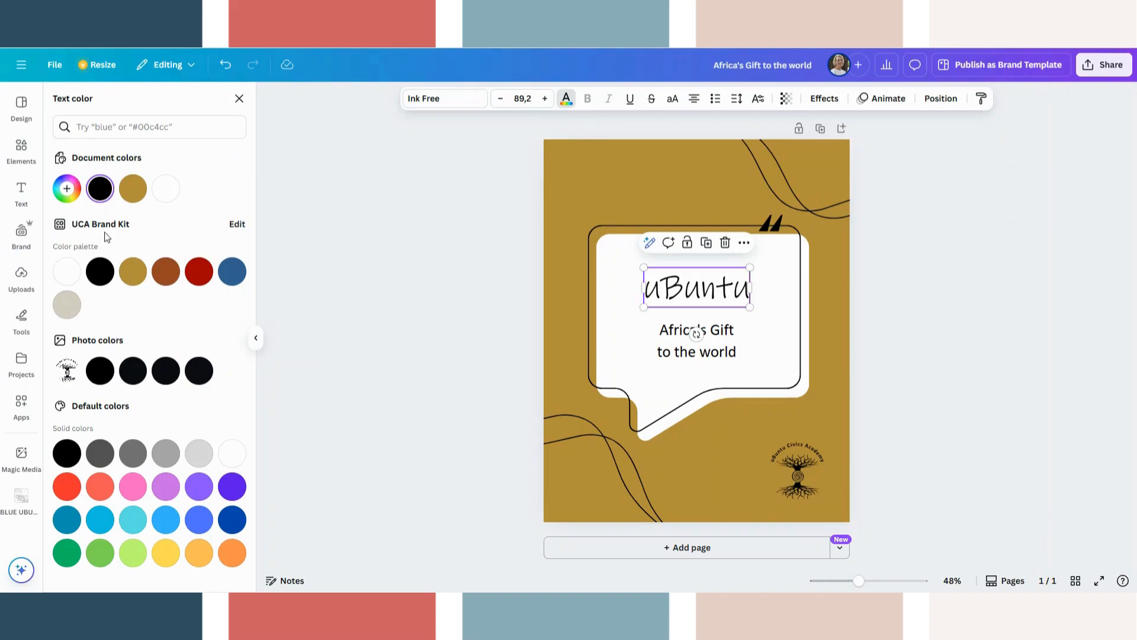
pyautogui.click(167, 273)
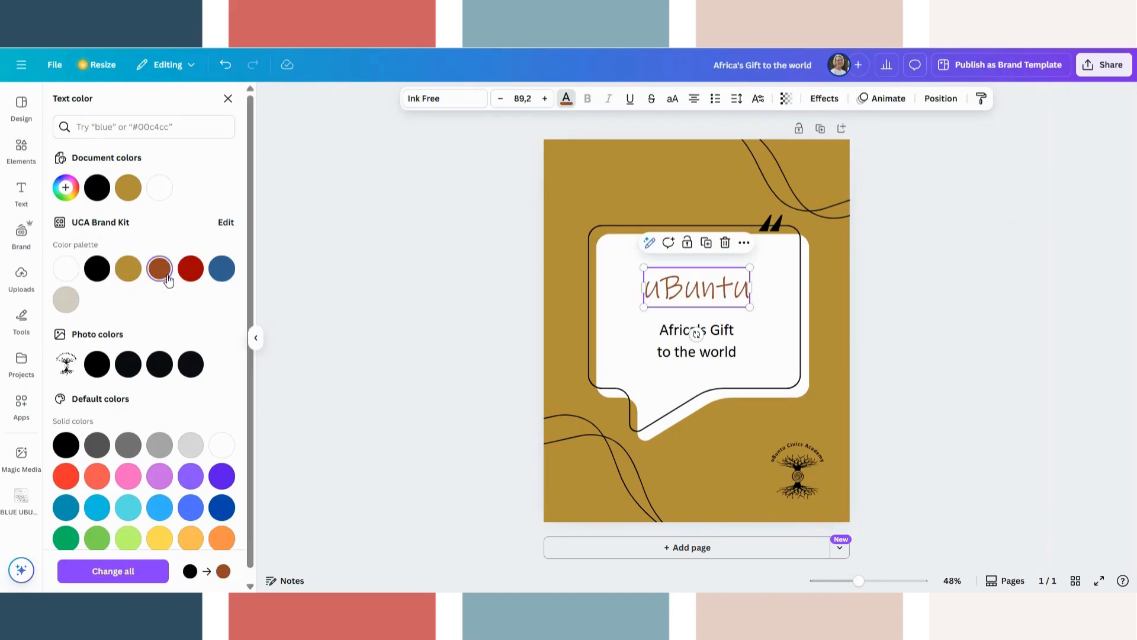
pyautogui.click(190, 267)
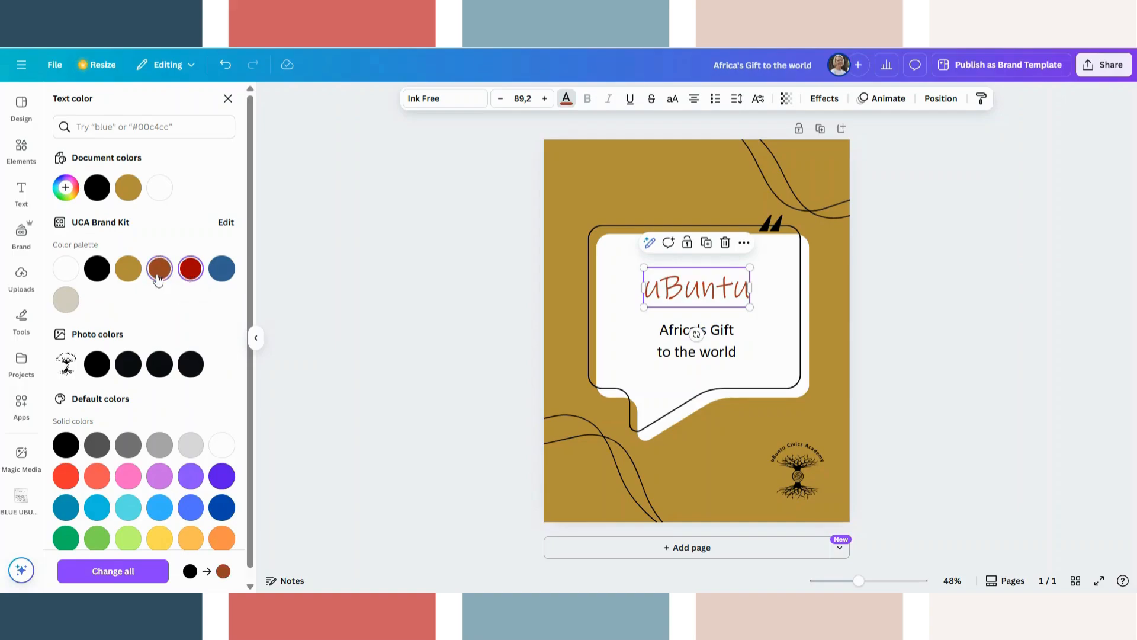